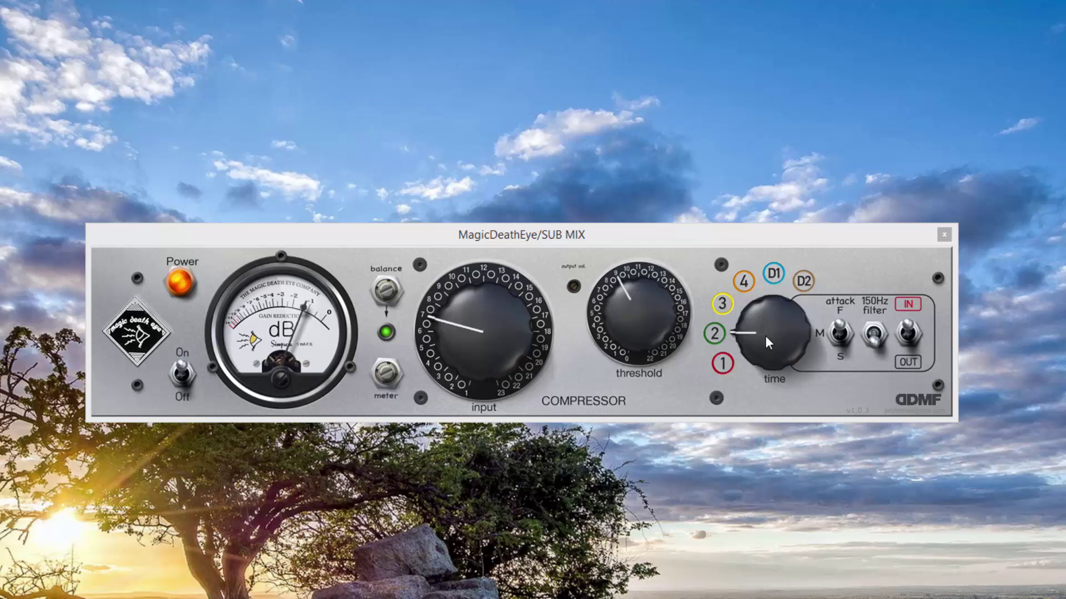
- Turn the compressor's time selector to position 1, sweep it up through D1 to D2, and return it to 2
drag(758, 347, 711, 441)
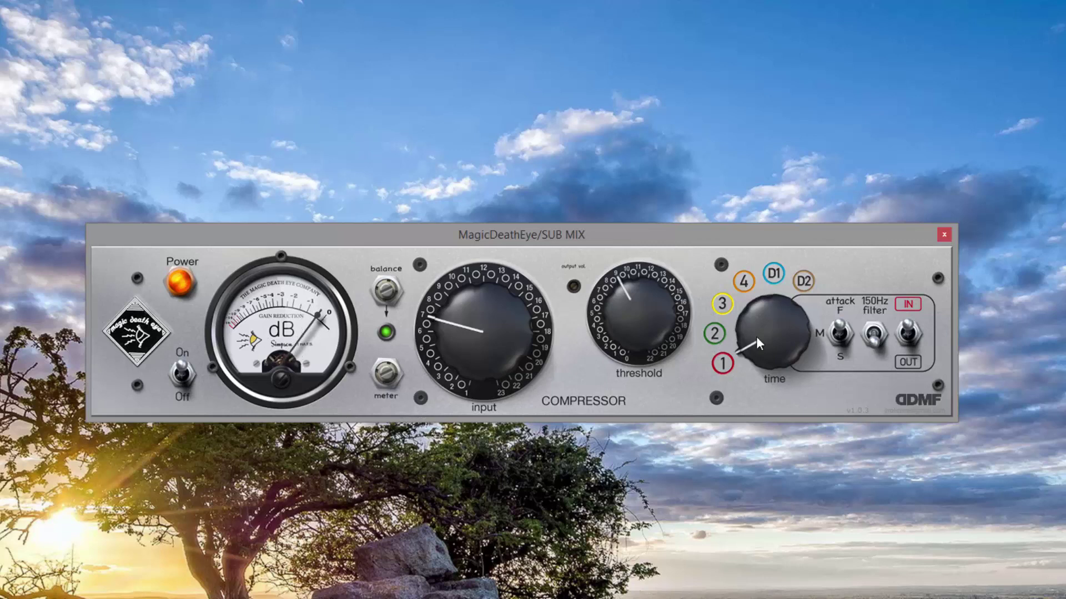
drag(761, 341, 764, 314)
scroll(768, 327, up, 1)
scroll(768, 327, up, 1)
scroll(768, 334, up, 1)
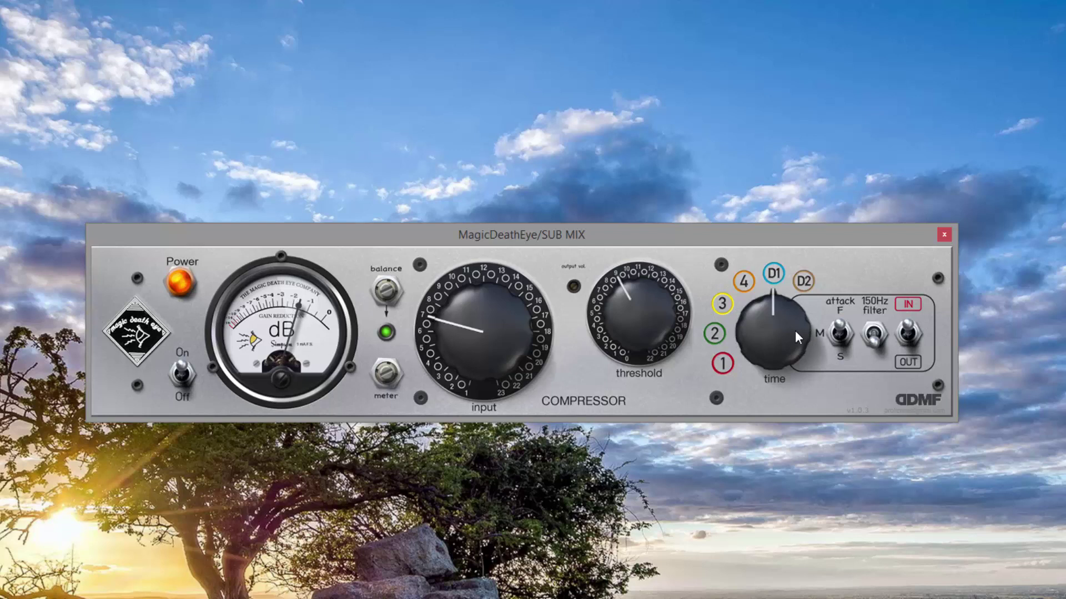
scroll(783, 331, up, 1)
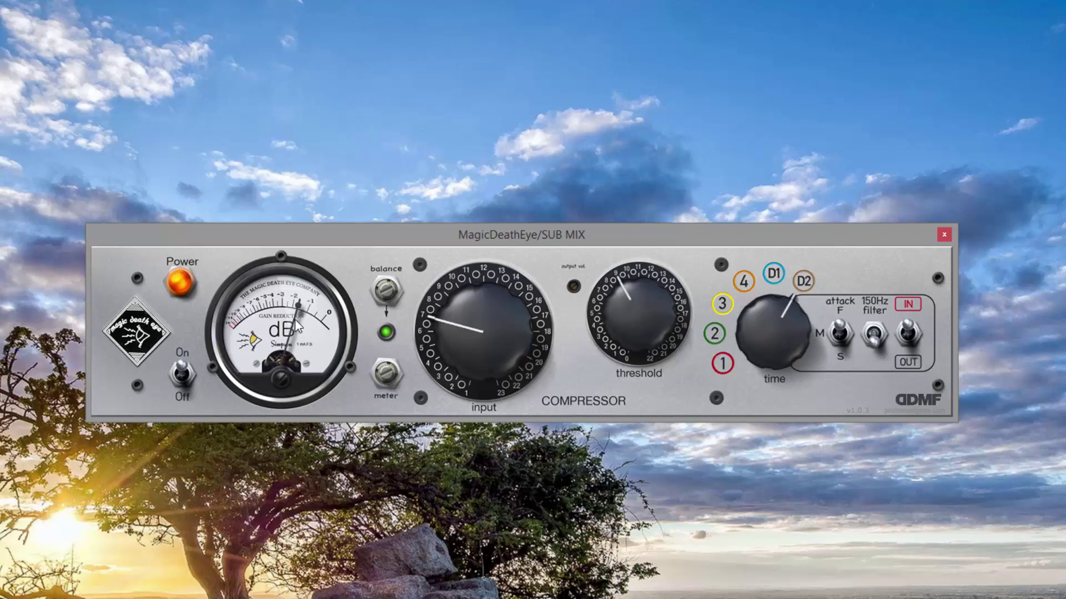
scroll(755, 350, down, 1)
drag(741, 377, 728, 461)
- Cycle the compressor's attack switch through its speed settings and return it to M
click(841, 341)
click(842, 341)
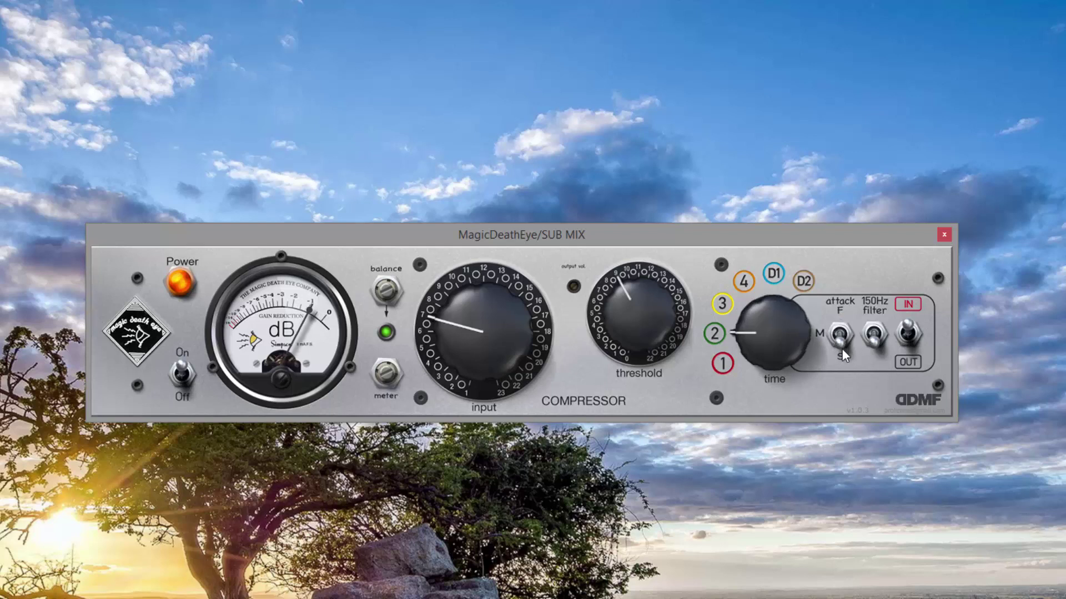
click(840, 338)
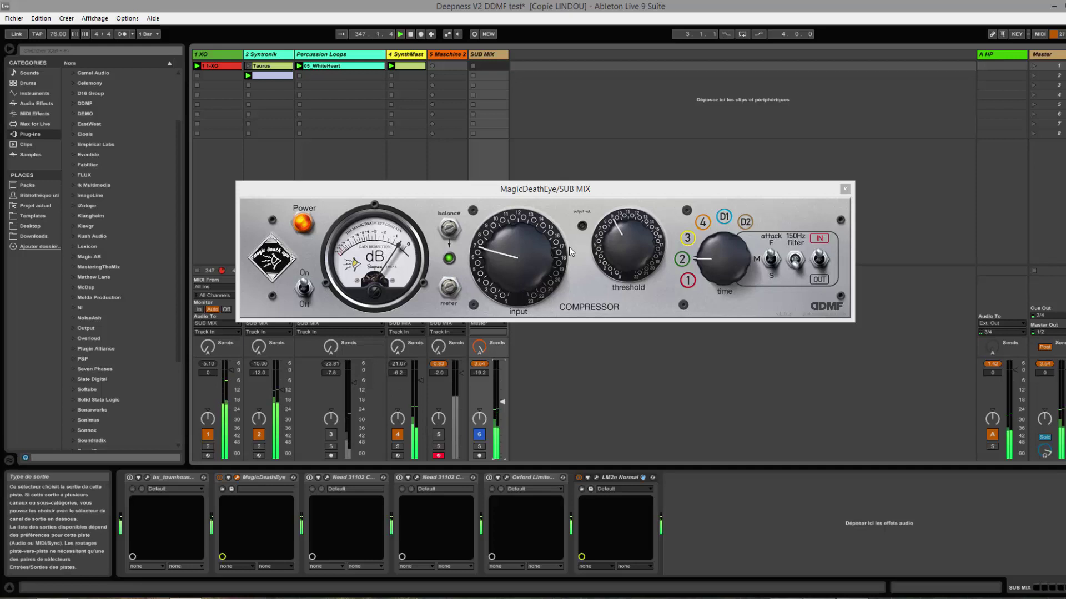
- Move the compressor window clear of the mixer and reset the SUB MIX track volume to 0 dB
drag(586, 192, 831, 81)
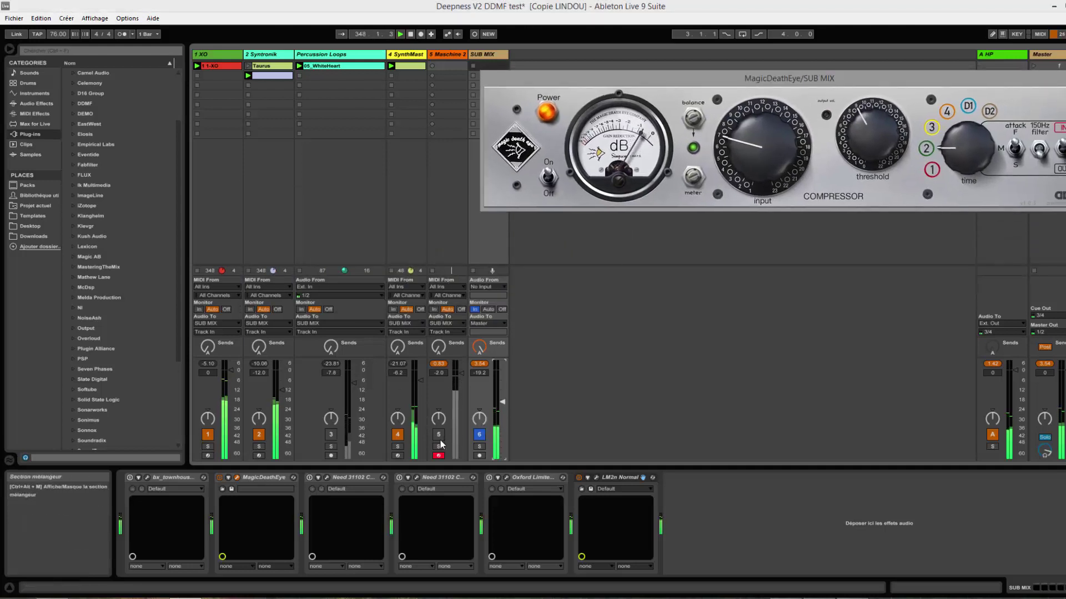
click(503, 403)
key(Delete)
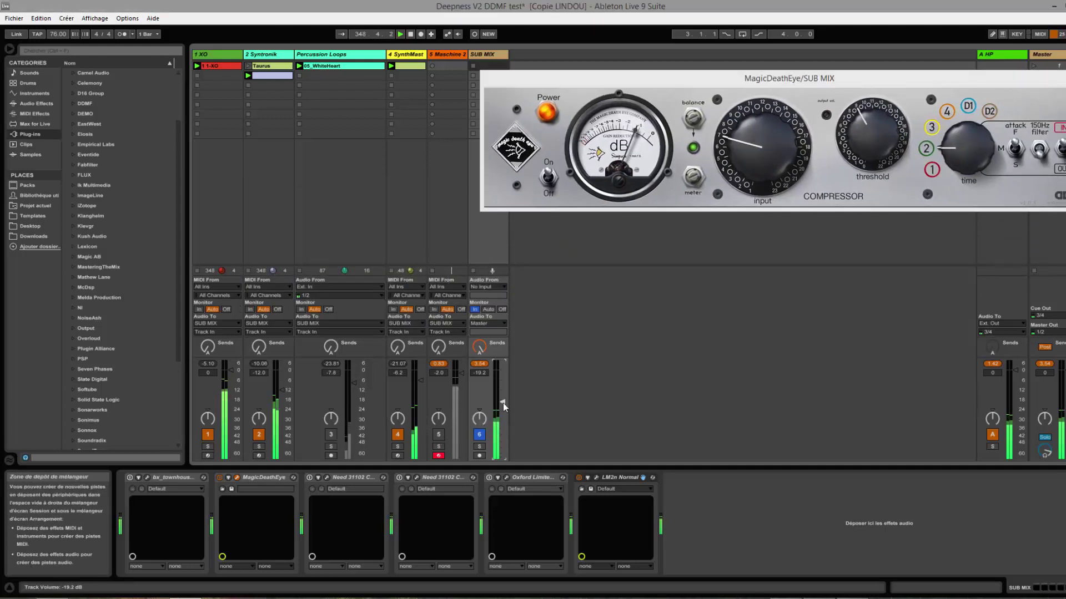
- Turn the compressor's input down near its minimum, reposition the plug-in window, and set the input to about 6
drag(751, 148, 702, 268)
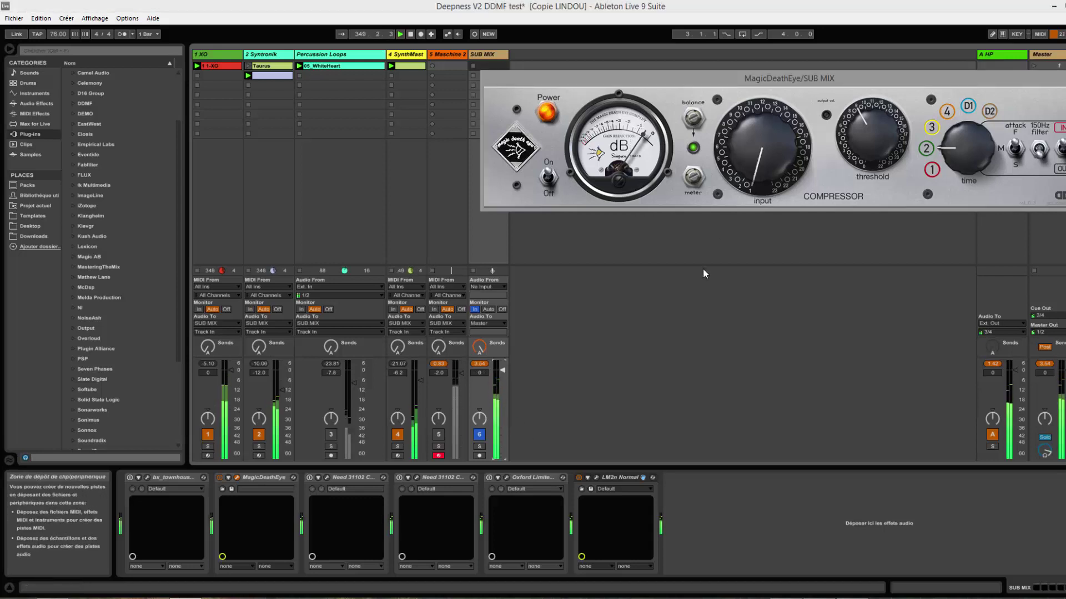
drag(954, 79, 834, 112)
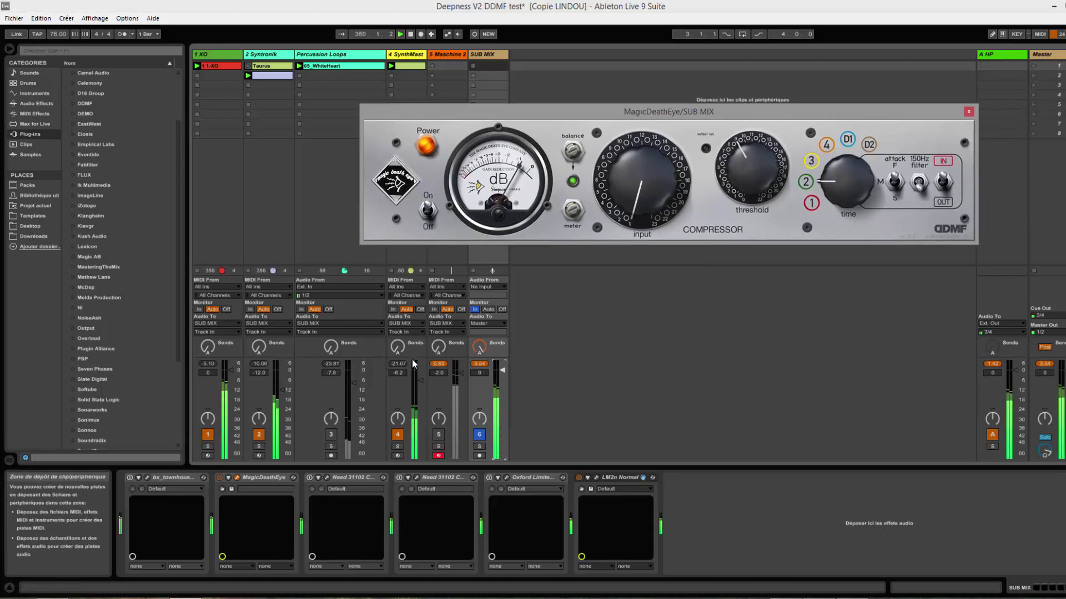
drag(637, 215, 638, 206)
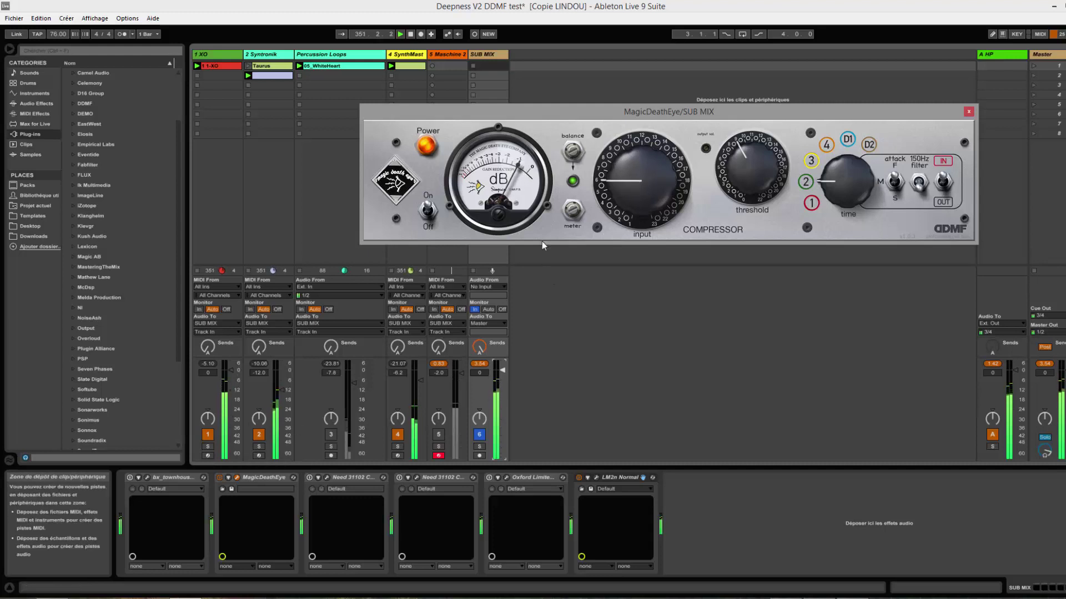
- Open the LM2n loudness meter on SUB MIX beside the compressor and restart its measurement with the compressor switched on
click(597, 478)
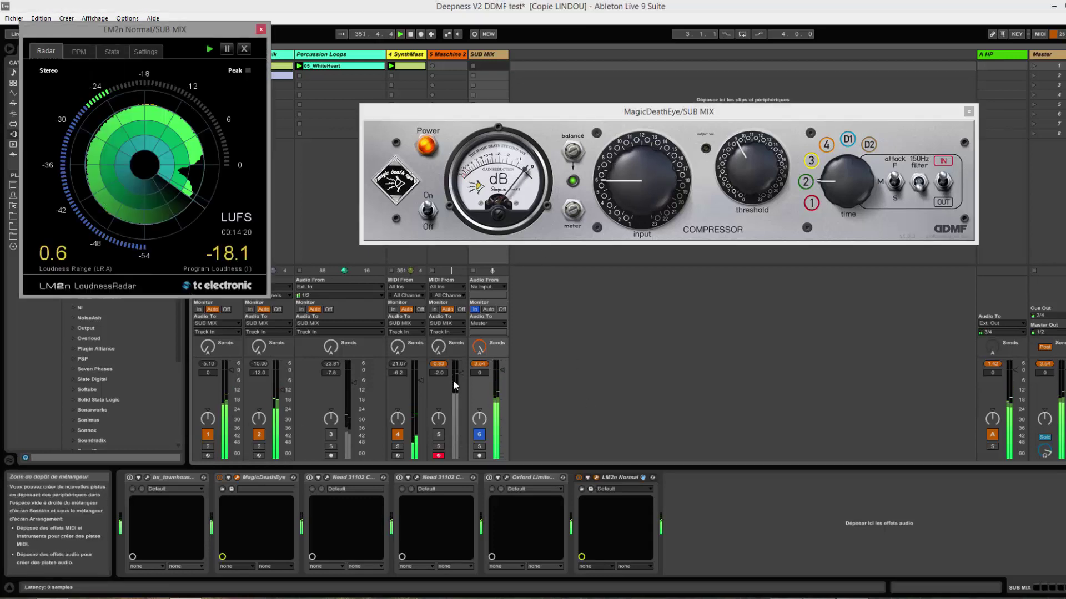
drag(574, 118, 629, 114)
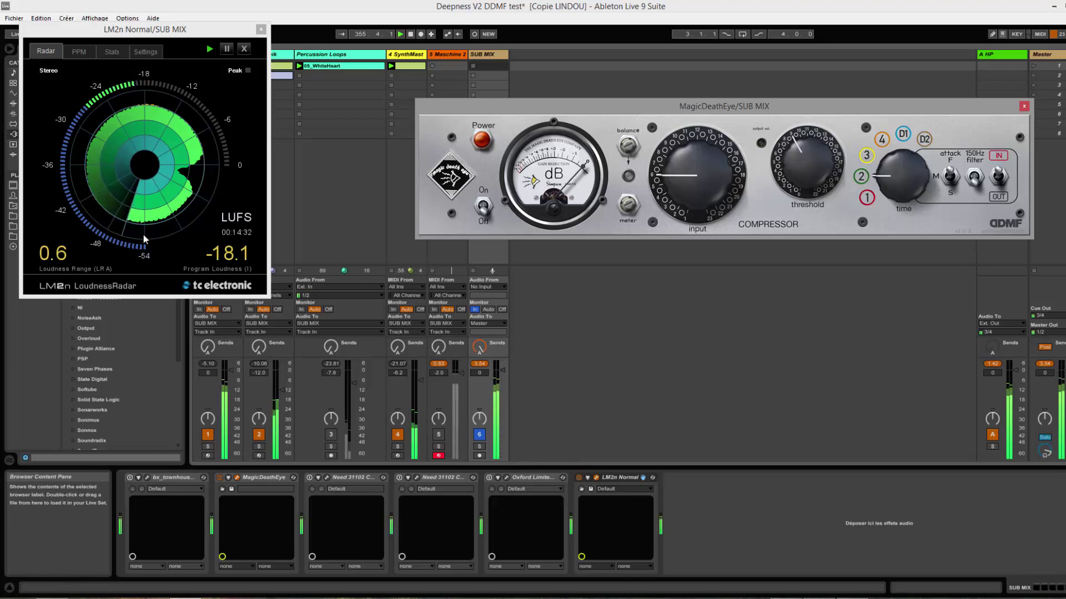
click(244, 50)
click(483, 207)
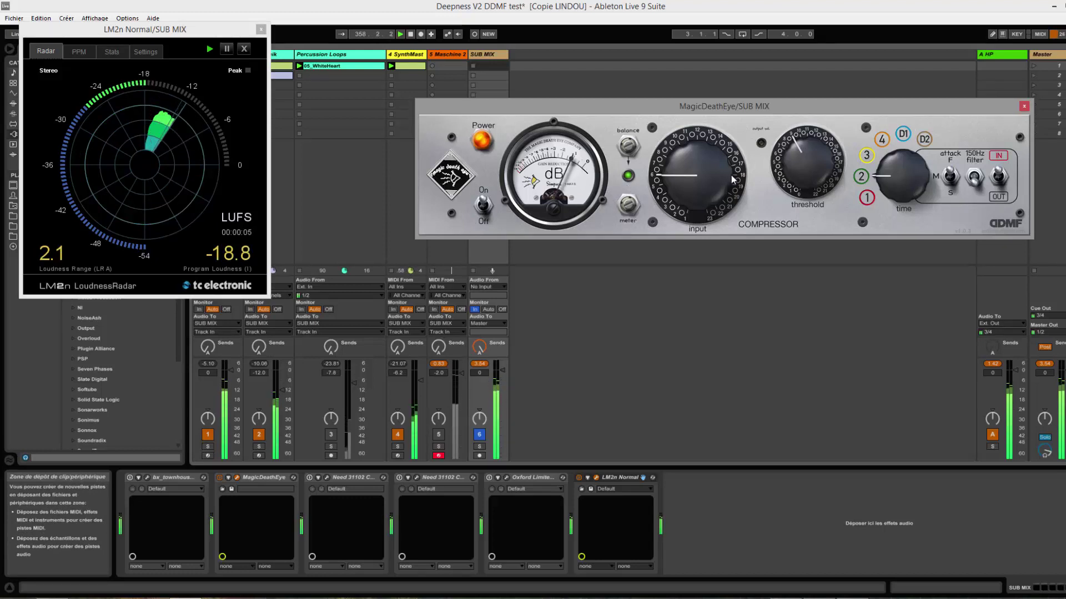
- Raise the compressor's threshold to about 10 and its input to about 7
drag(800, 169, 796, 162)
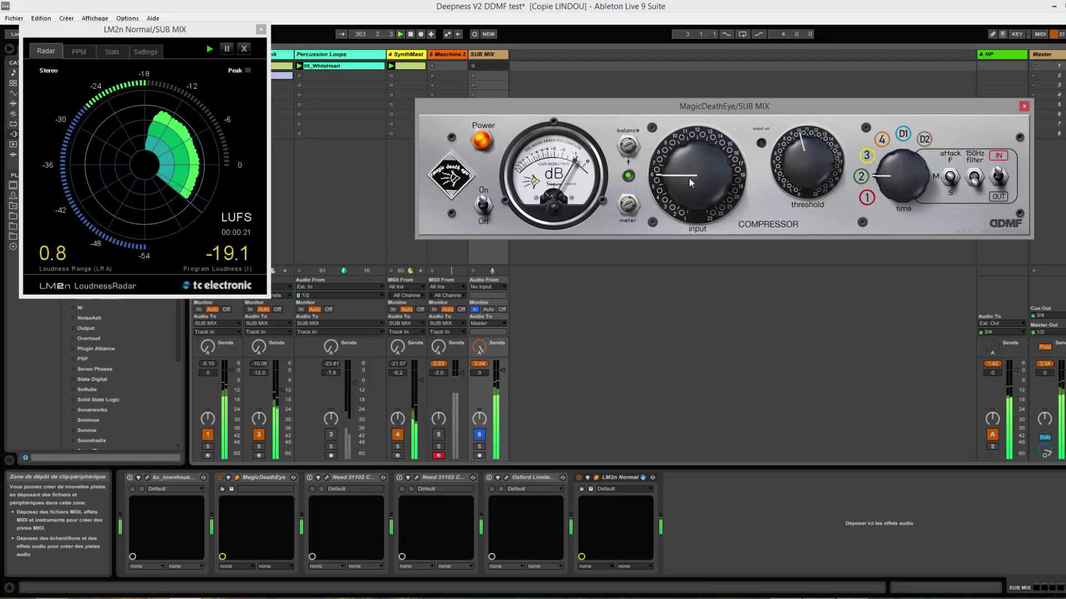
drag(691, 182, 694, 176)
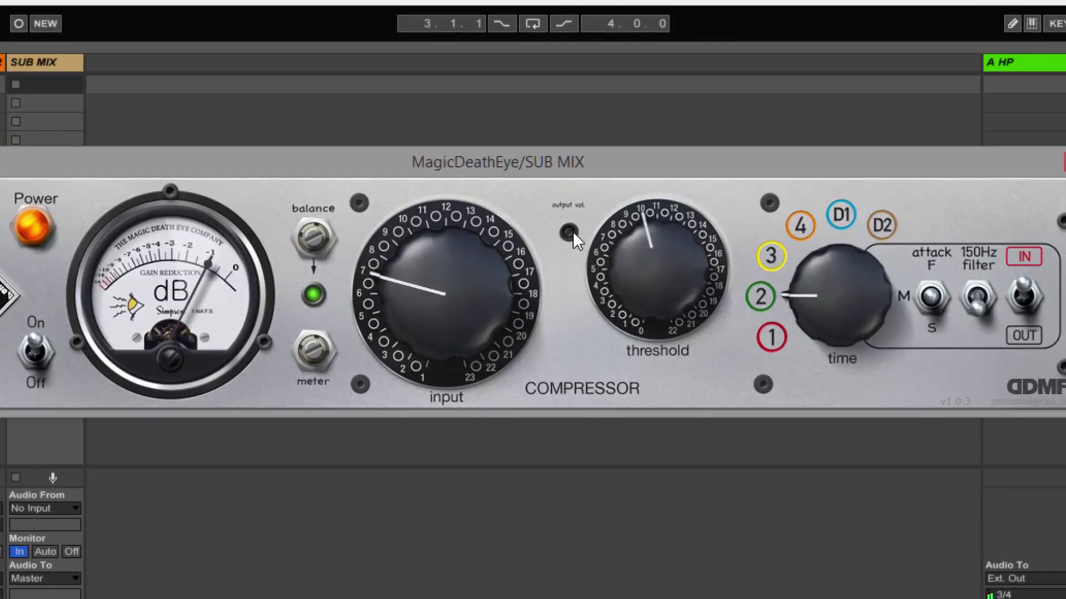
- Raise the compressor's output volume to about 0.5 dB and fine-tune it to match the bypassed loudness
mouse_move(569, 234)
drag(569, 252, 574, 226)
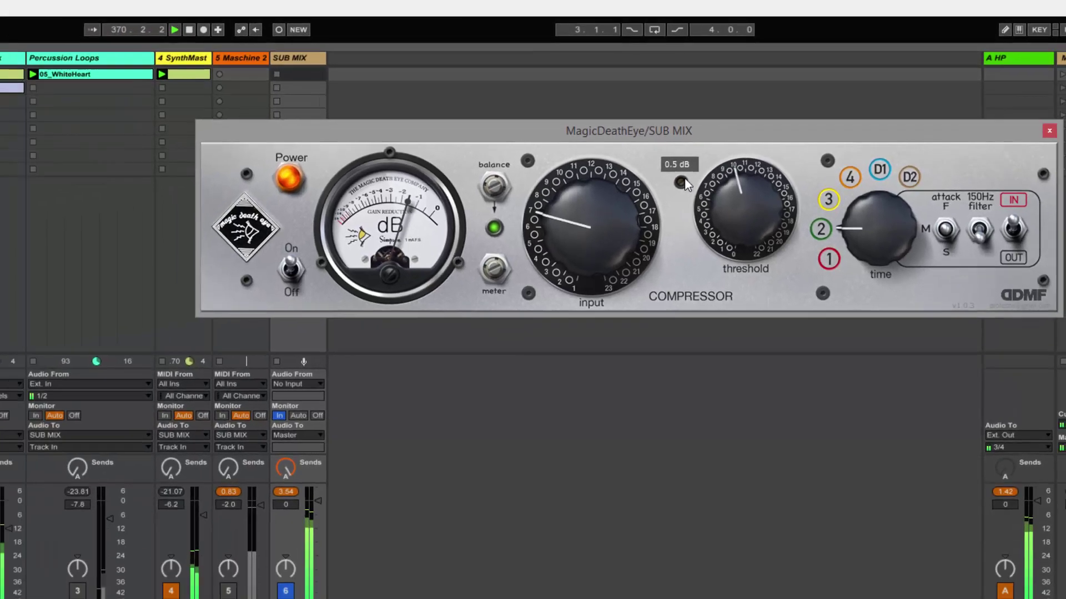
drag(687, 185, 686, 188)
drag(770, 147, 769, 151)
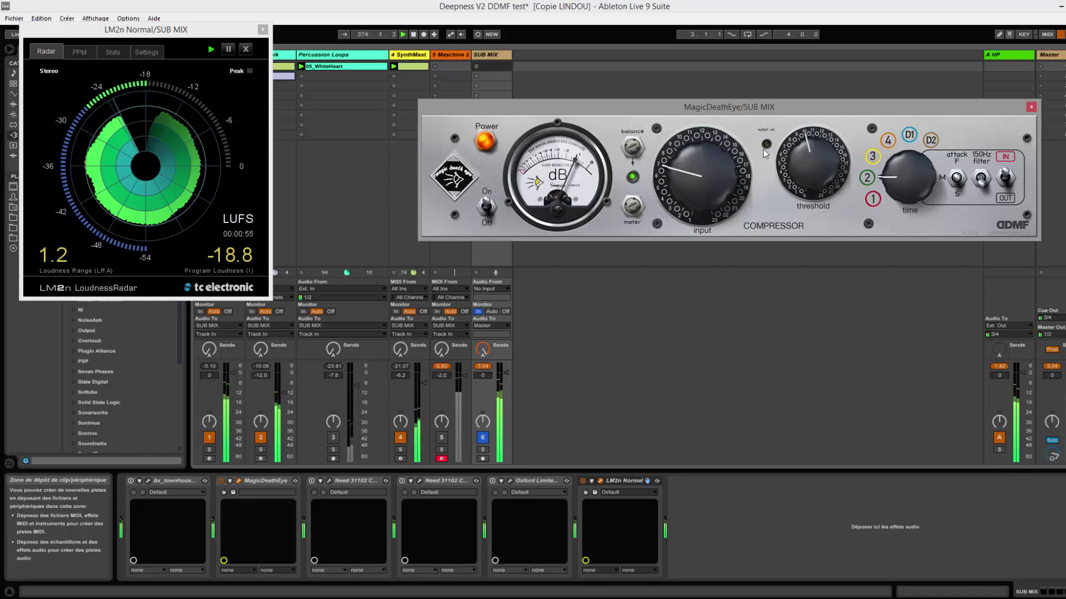
mouse_move(769, 141)
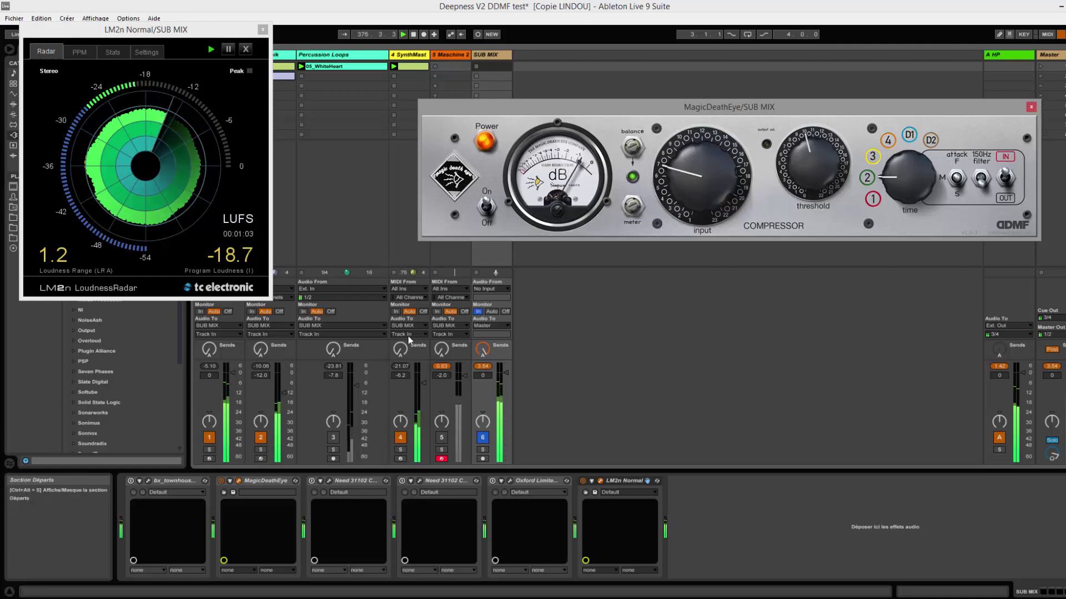
- Switch the compressor's power off and on twice to compare the bypassed and compressed mix
click(488, 210)
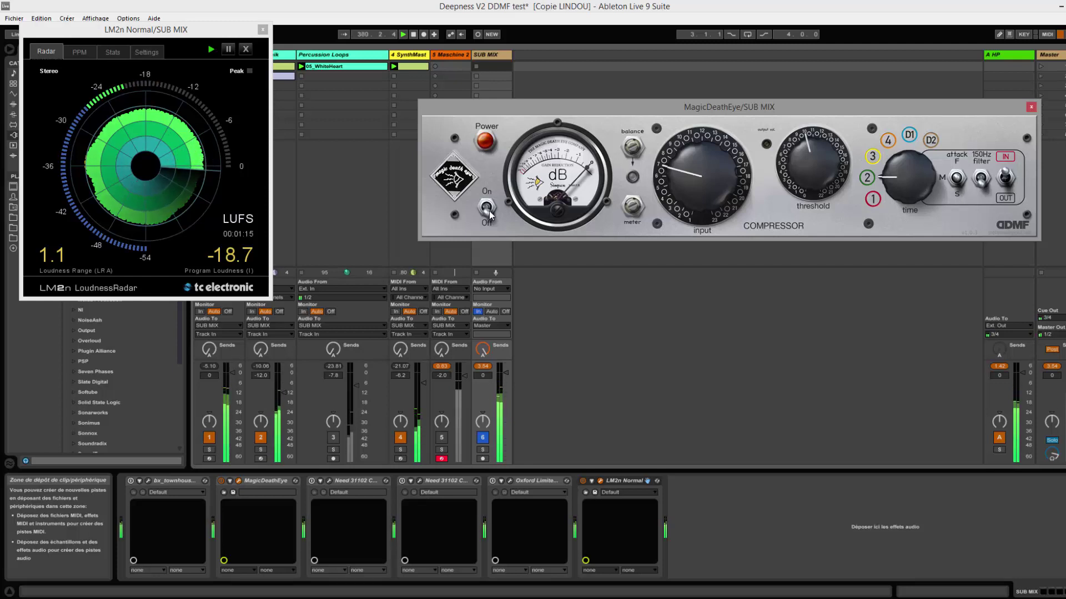
click(488, 210)
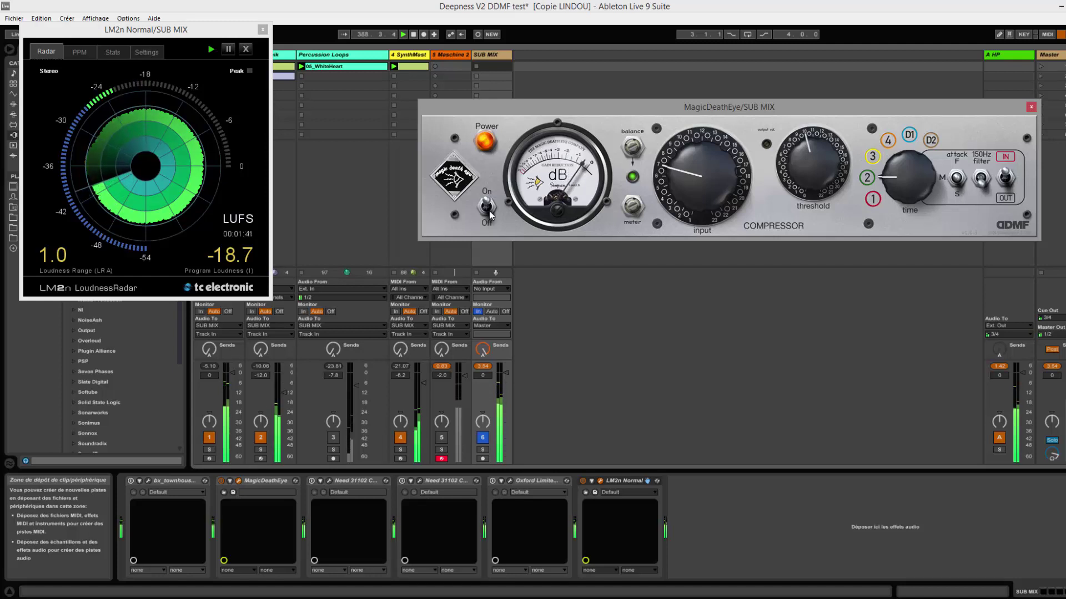
click(487, 208)
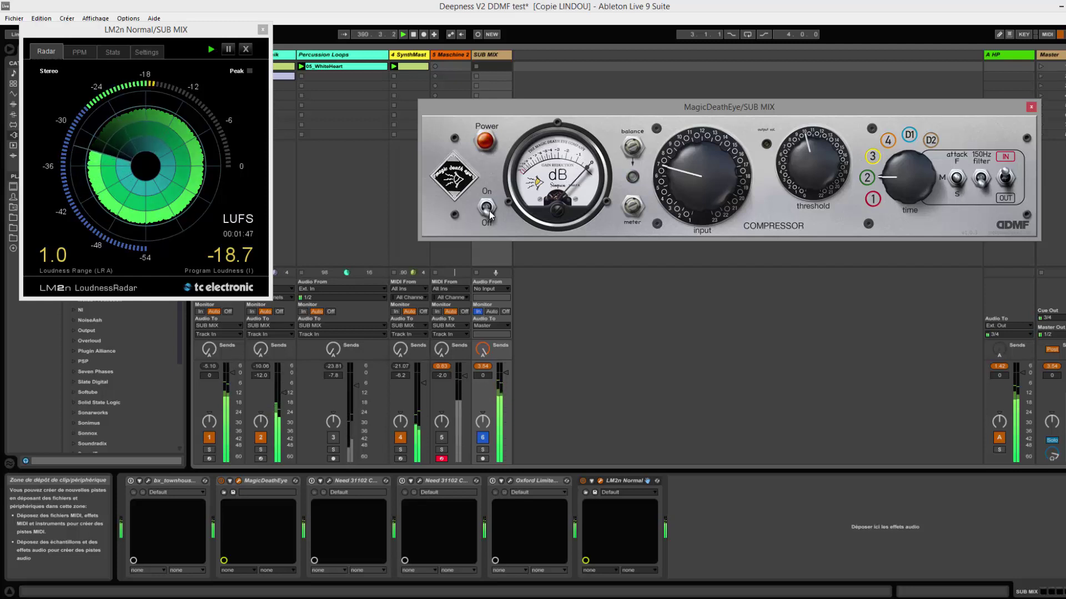
click(488, 210)
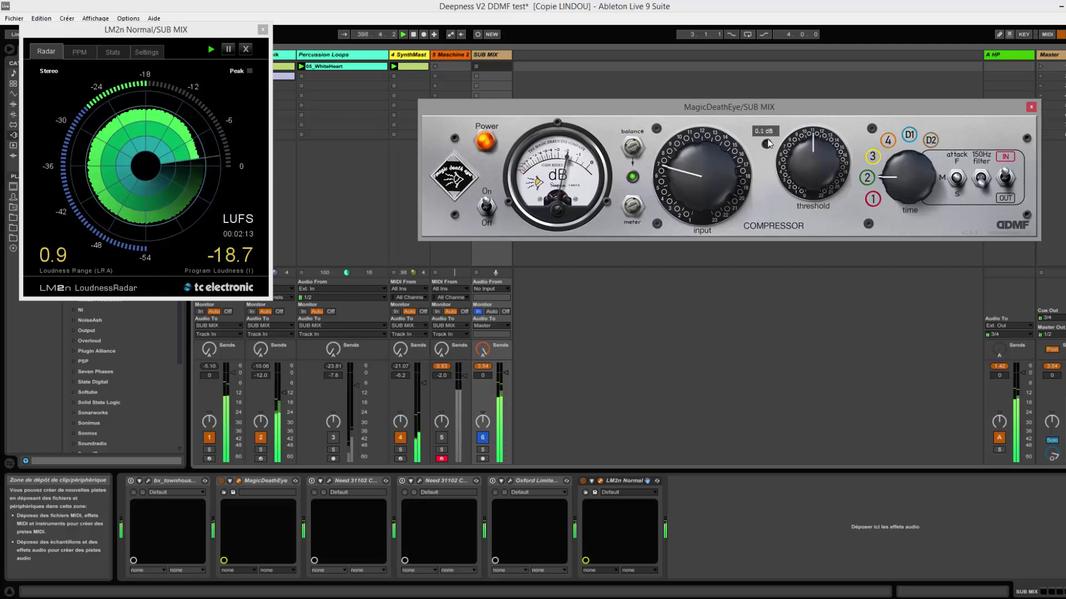
- Fine-tune the compressor's output volume around 0.1 dB and compare the mix with the compressor off and on
drag(767, 139, 767, 138)
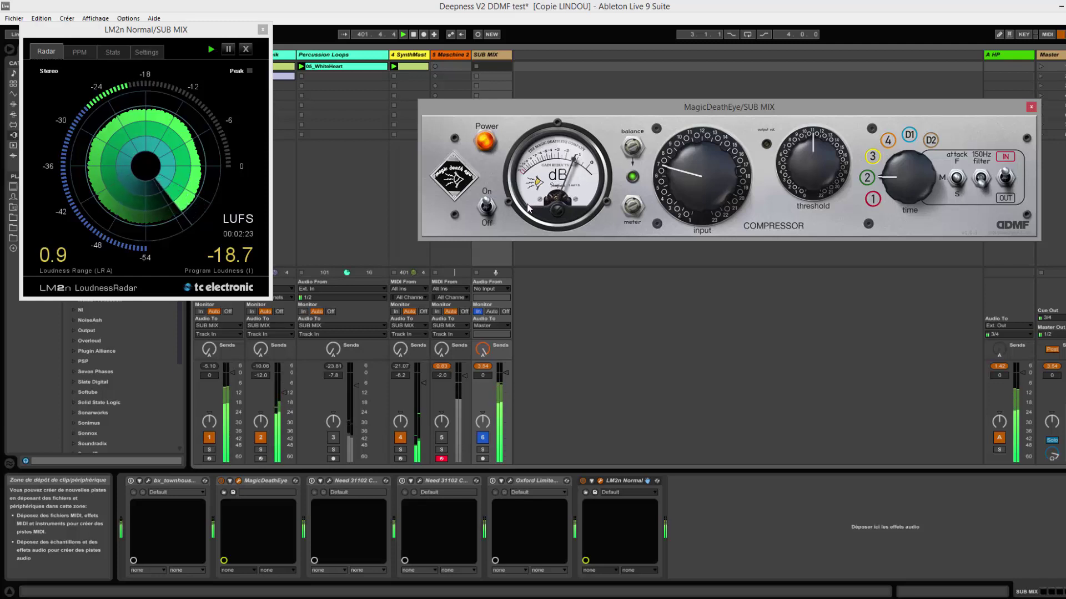
click(490, 210)
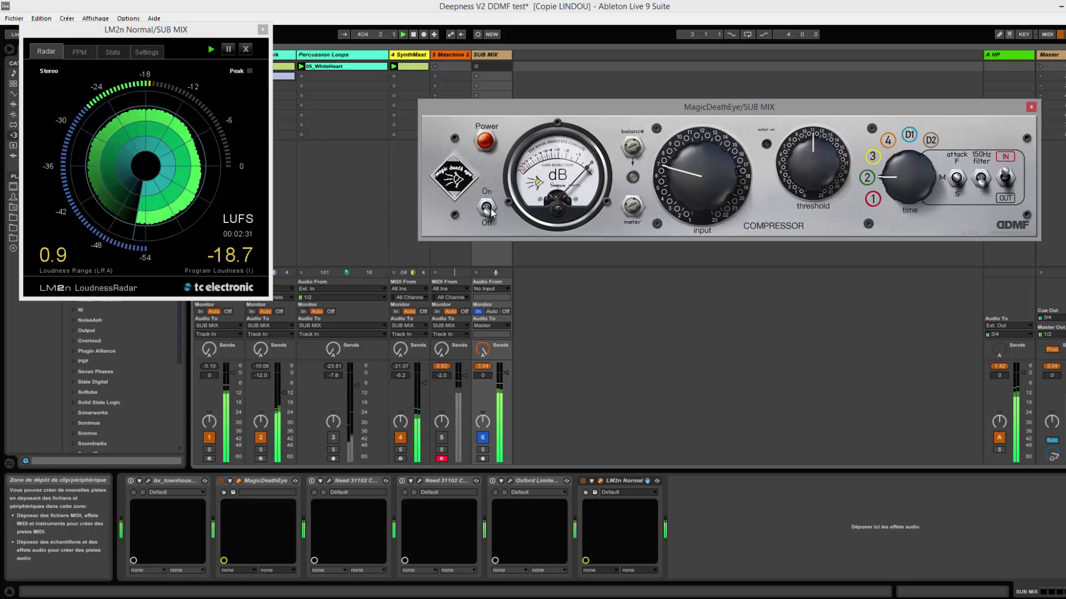
click(488, 209)
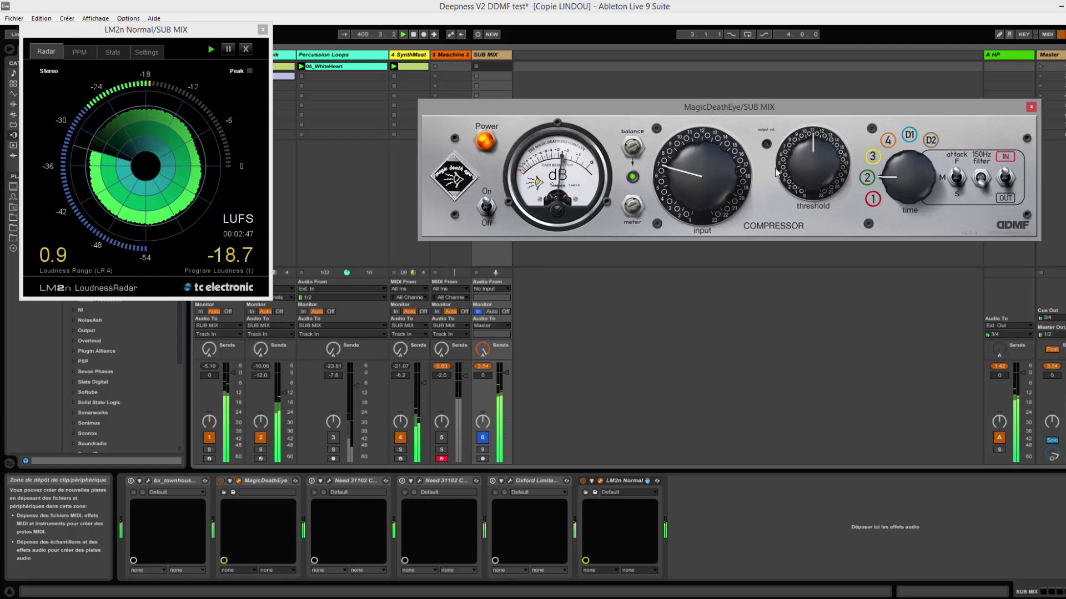
- Lower the compressor's threshold to about 10 and readjust its output volume, trying -0.2 dB and nudging it up slightly
drag(806, 172, 804, 177)
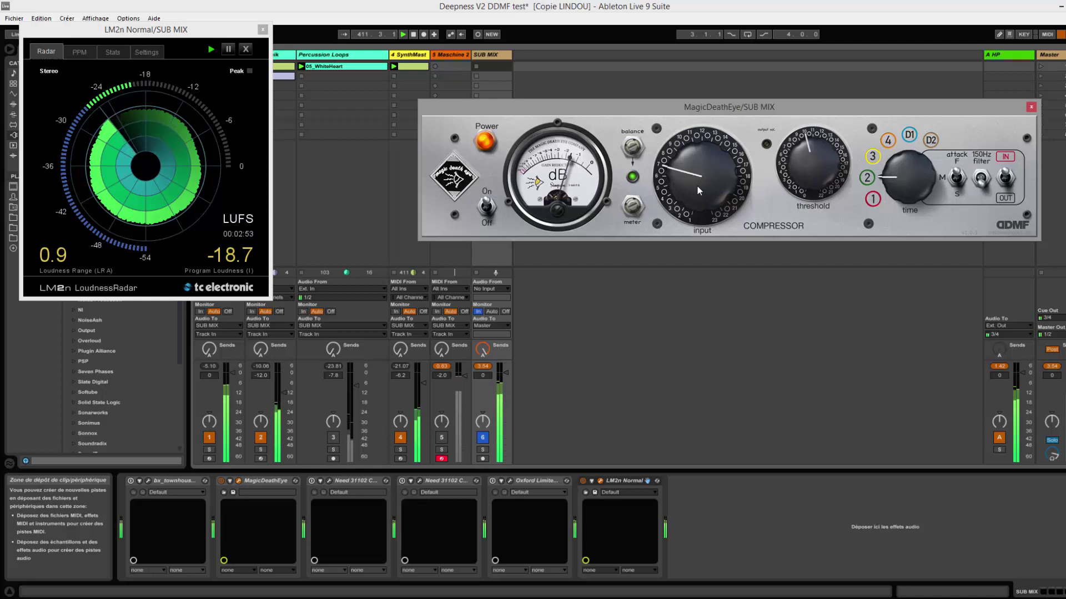
mouse_move(765, 149)
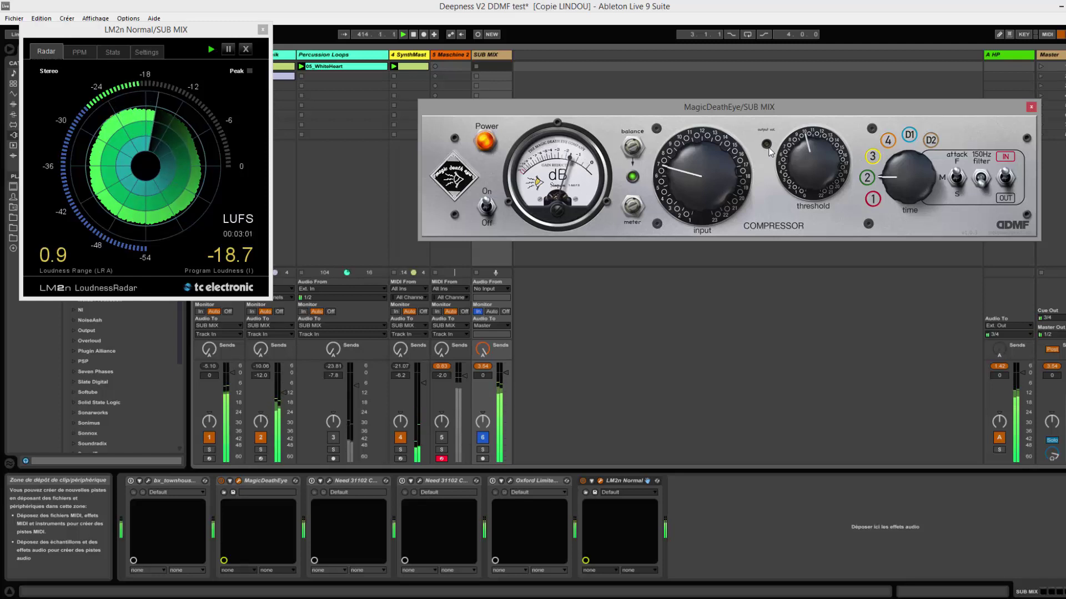
scroll(767, 145, down, 1)
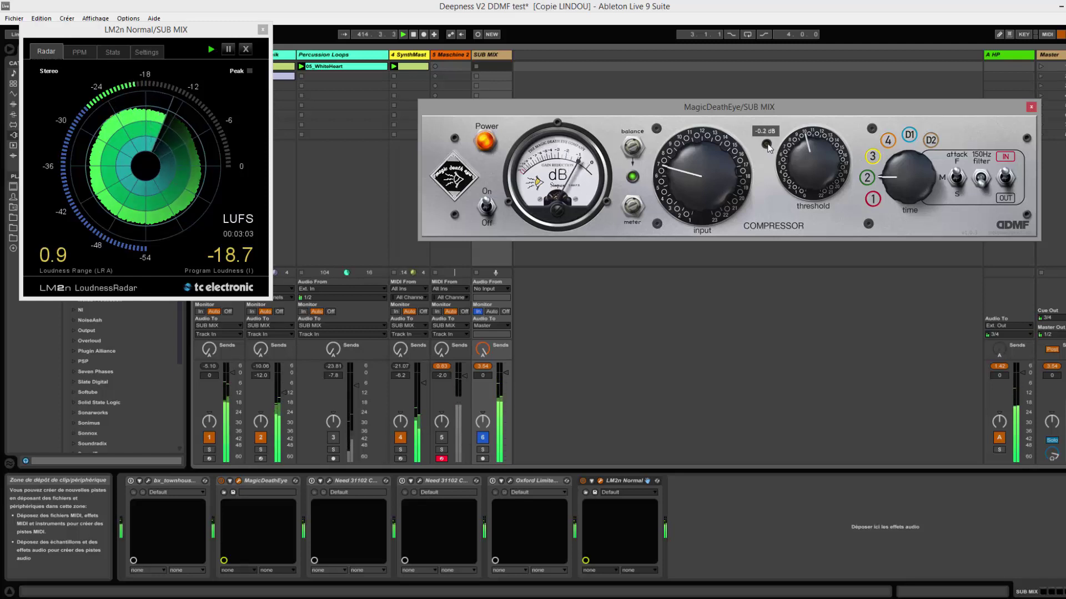
scroll(767, 145, up, 1)
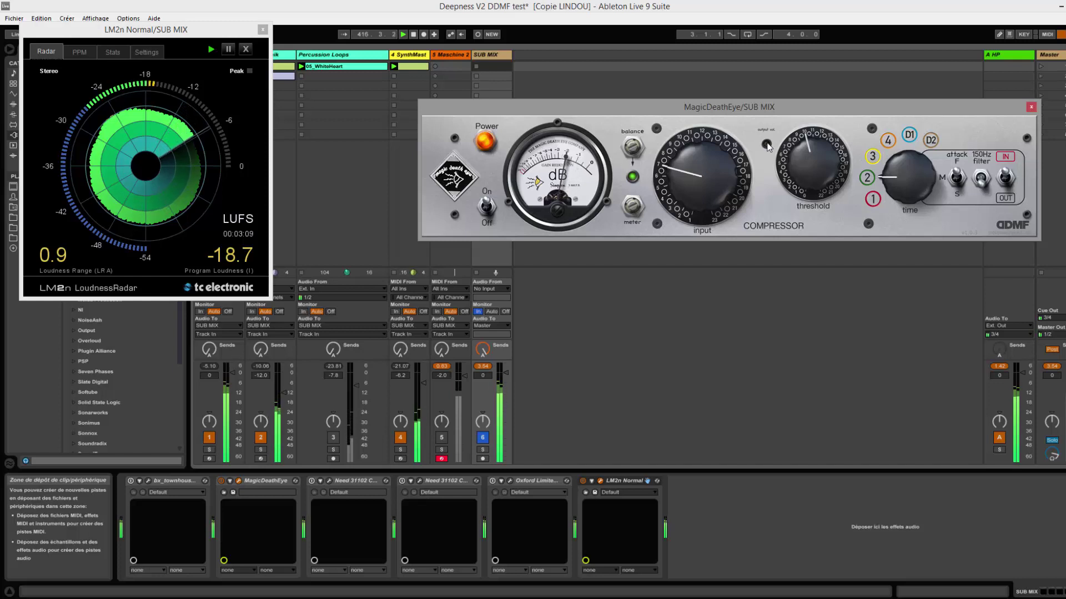
- Compare the mix with the compressor off and on twice, checking its output volume between the two comparisons
click(486, 208)
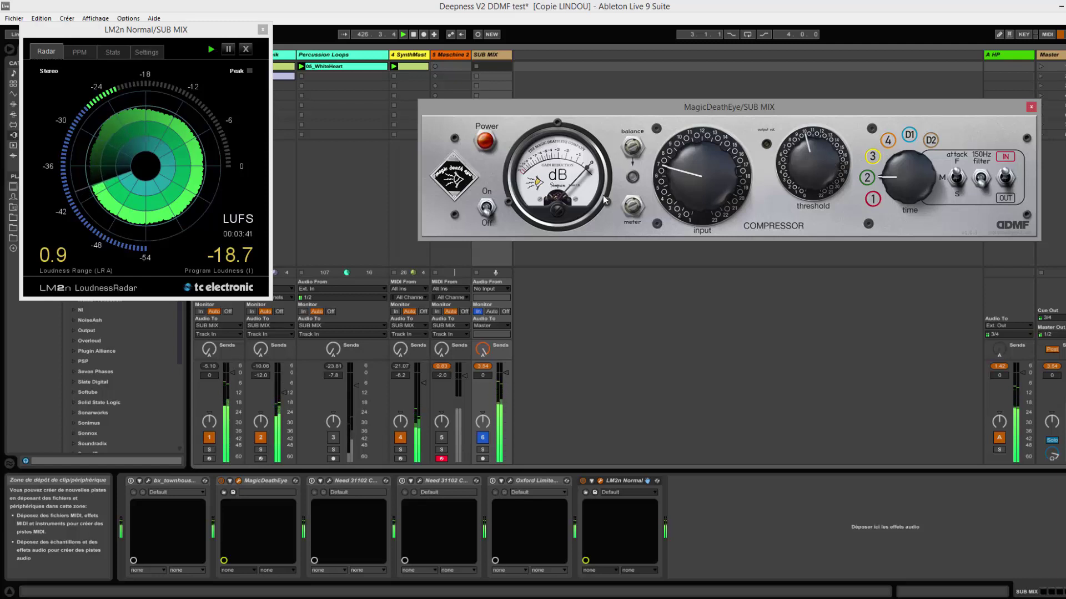
click(493, 205)
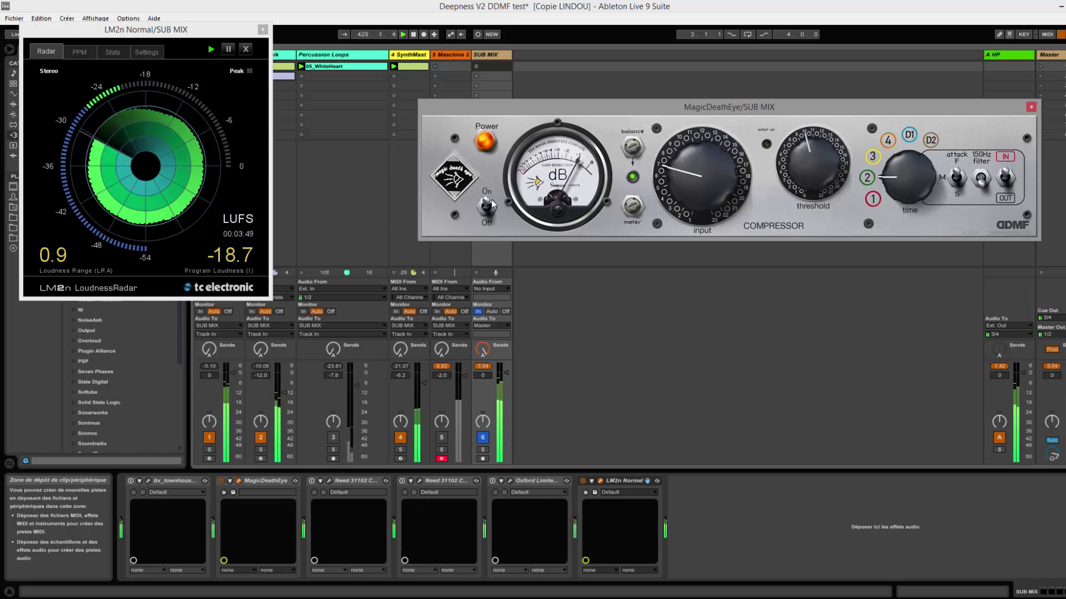
click(766, 145)
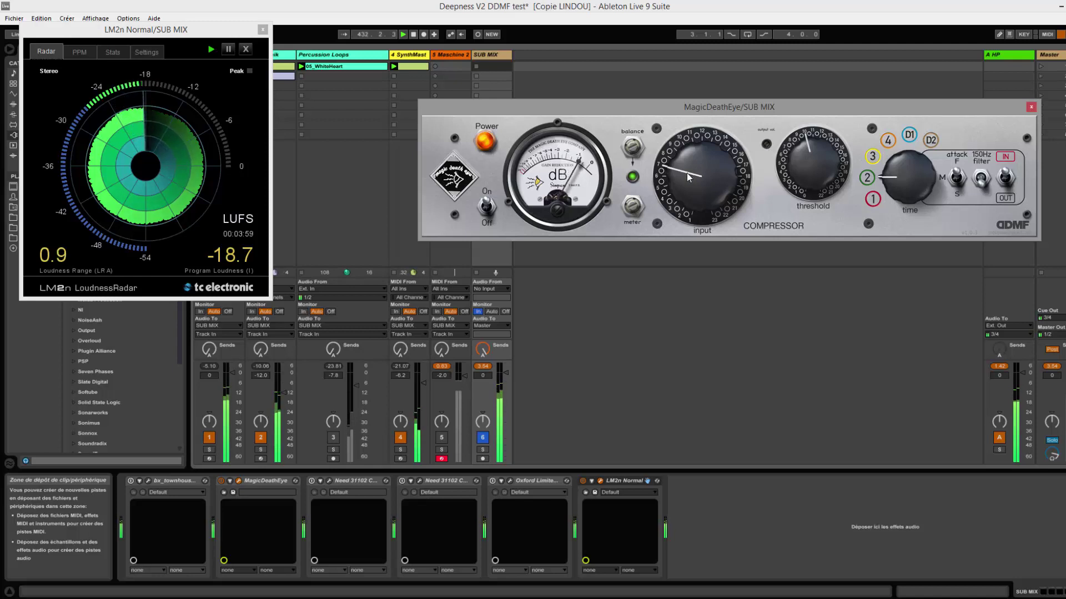
click(485, 210)
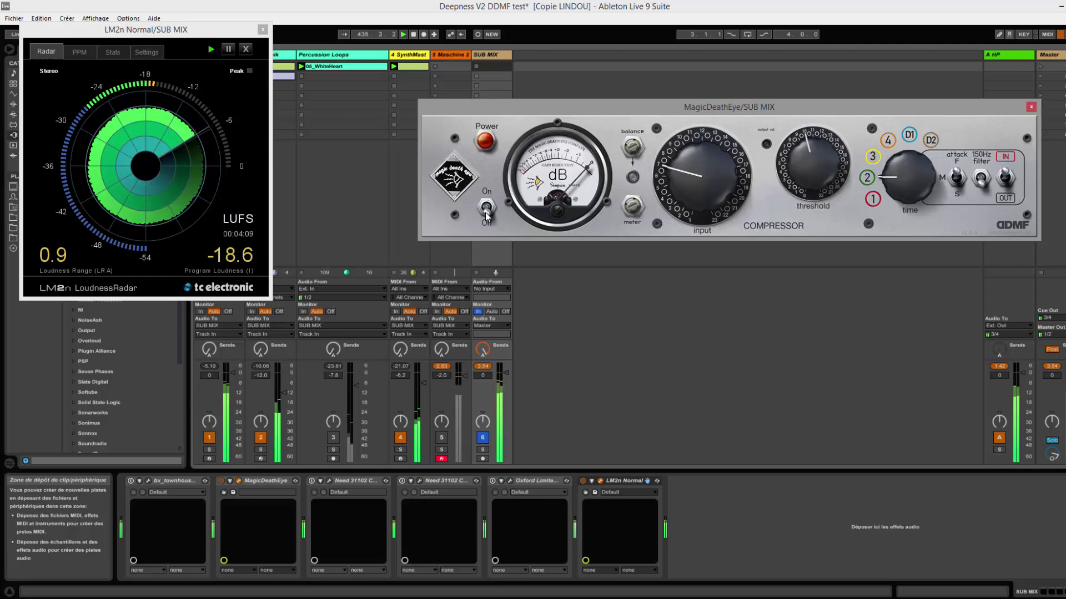
click(486, 209)
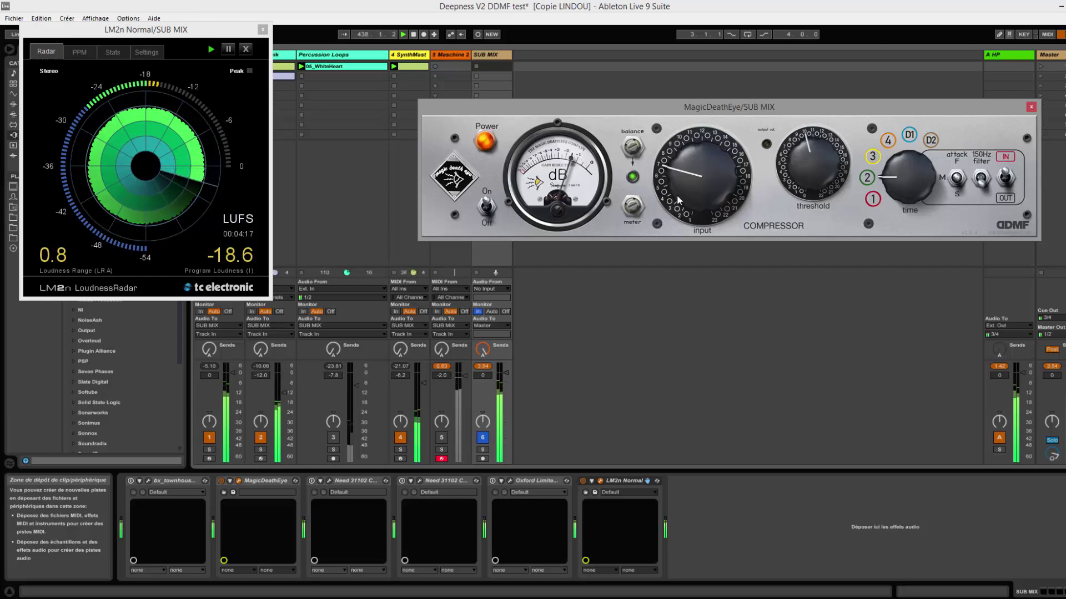
- Raise the compressor's threshold to about 11
drag(802, 162, 803, 158)
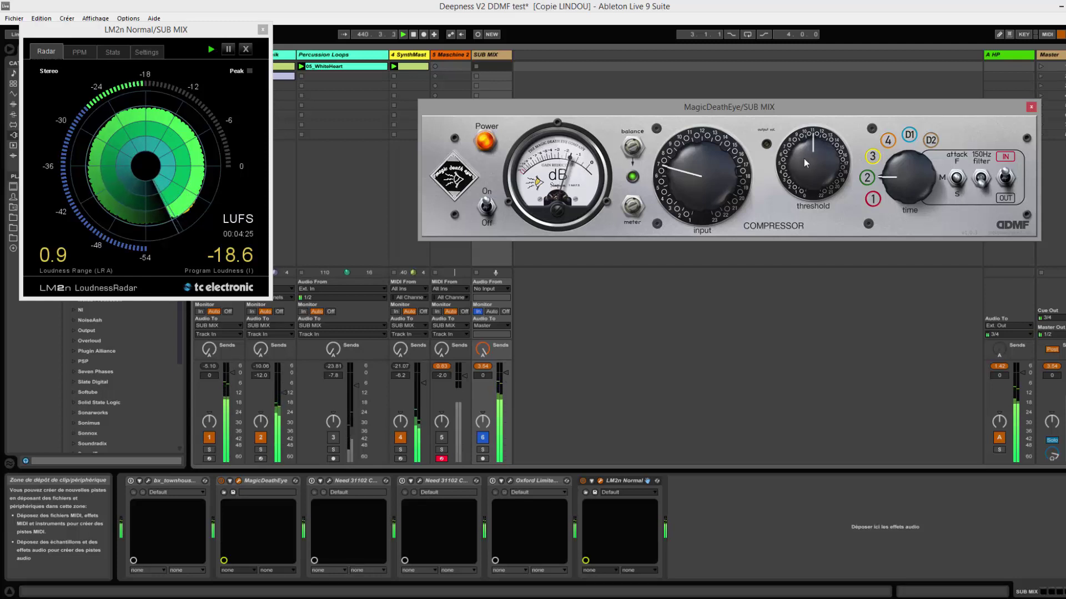
- Compare the mix with the compressor off and on, first at a threshold of about 10 and again at about 12
drag(805, 161, 742, 168)
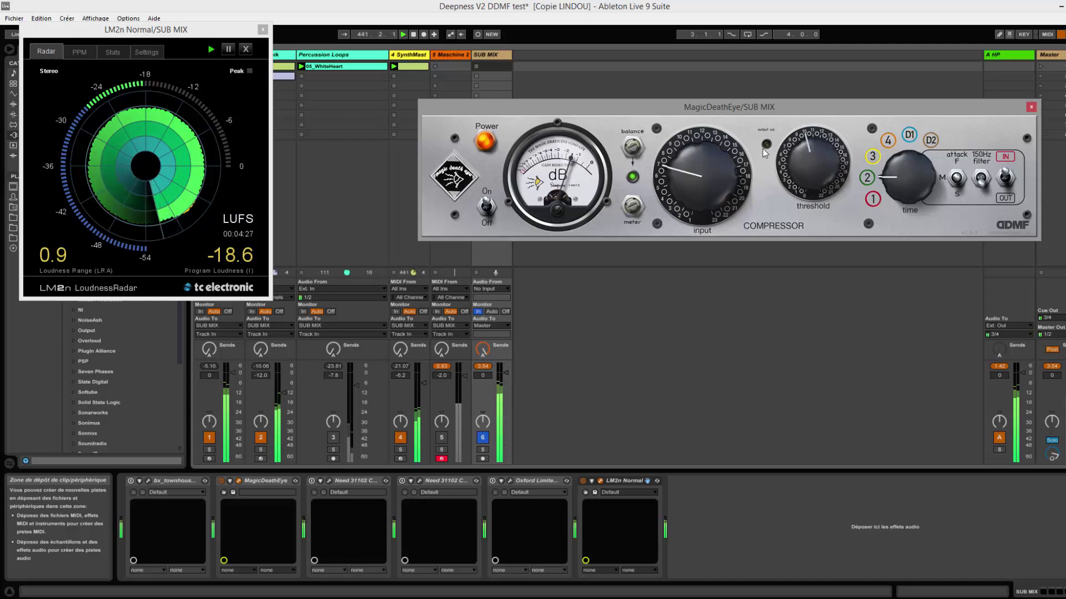
mouse_move(769, 145)
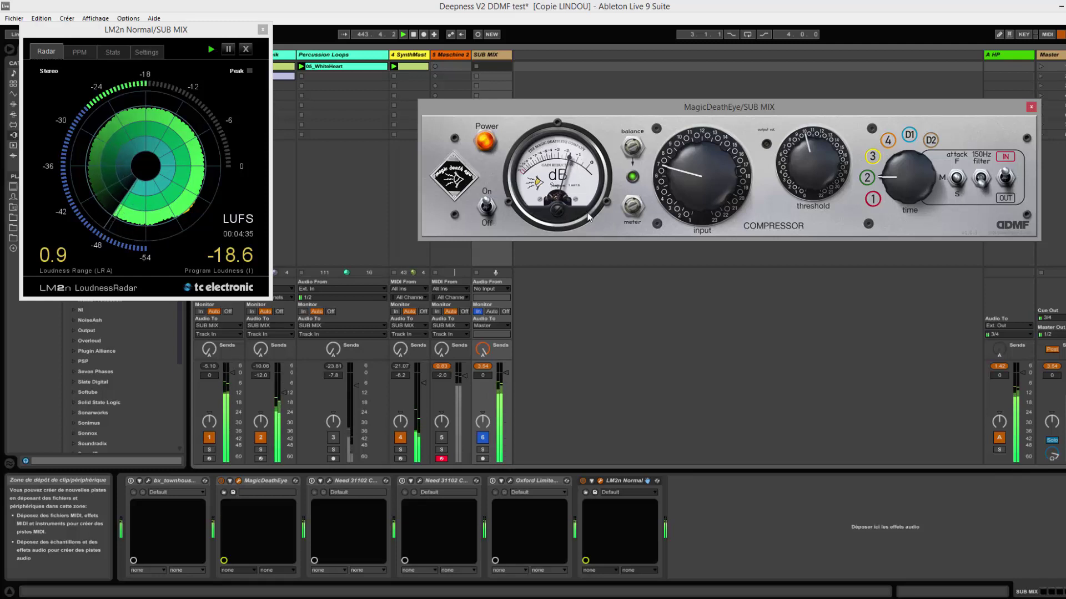
click(484, 208)
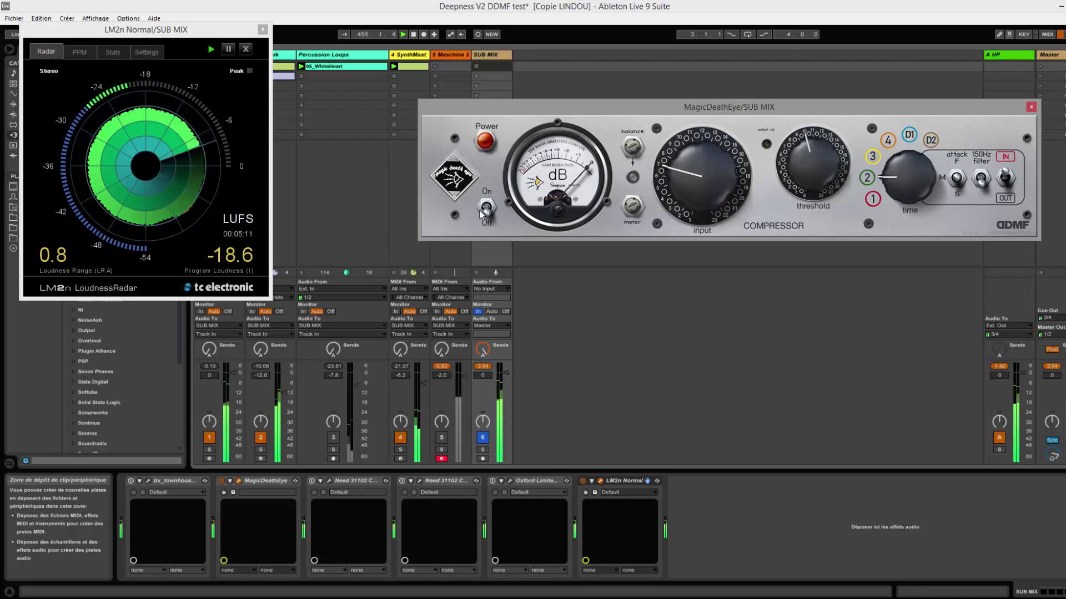
click(486, 209)
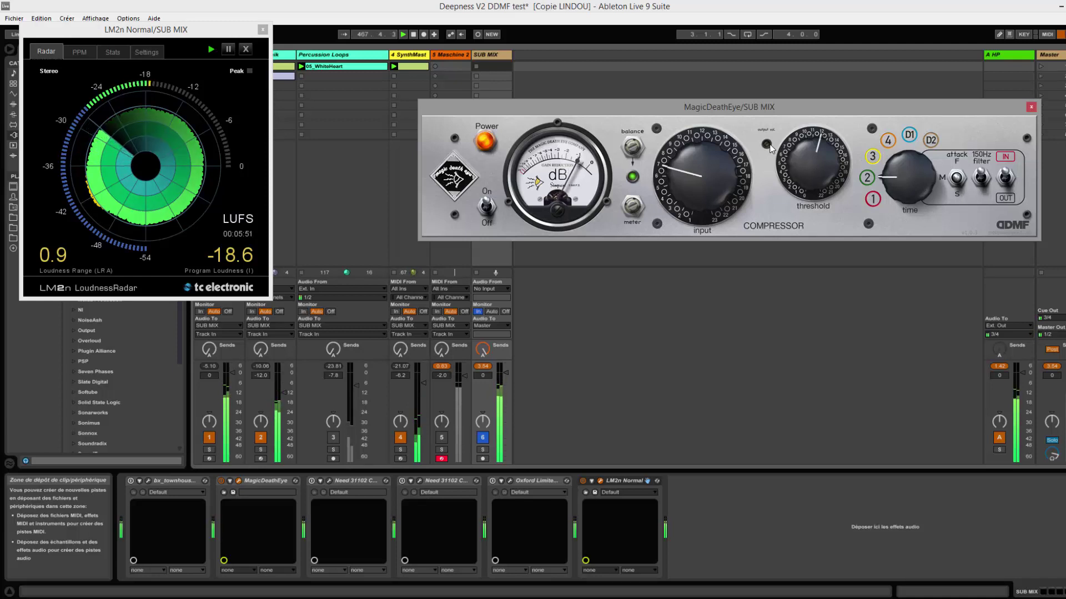
click(488, 218)
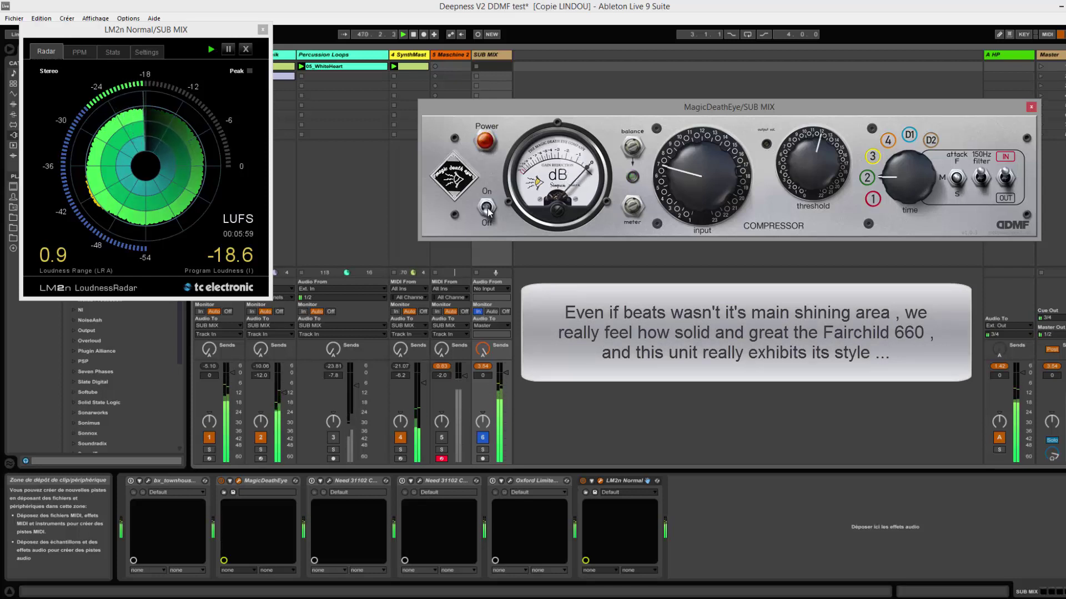
click(487, 213)
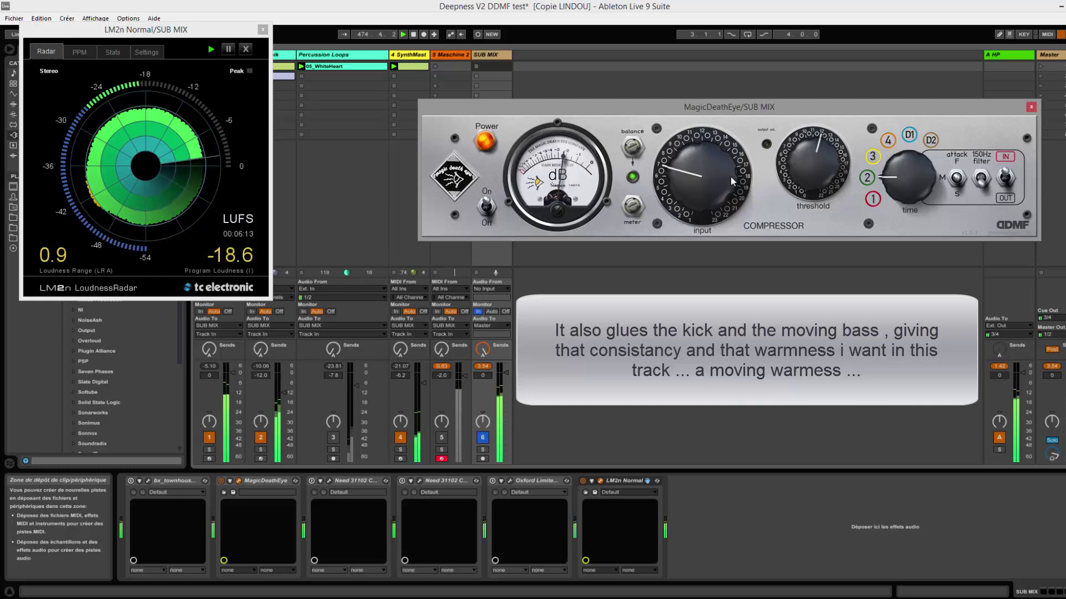
- Raise the compressor's input to about 12 with a readjusted output volume, and compare the mix with the compressor off and on
drag(701, 182, 712, 152)
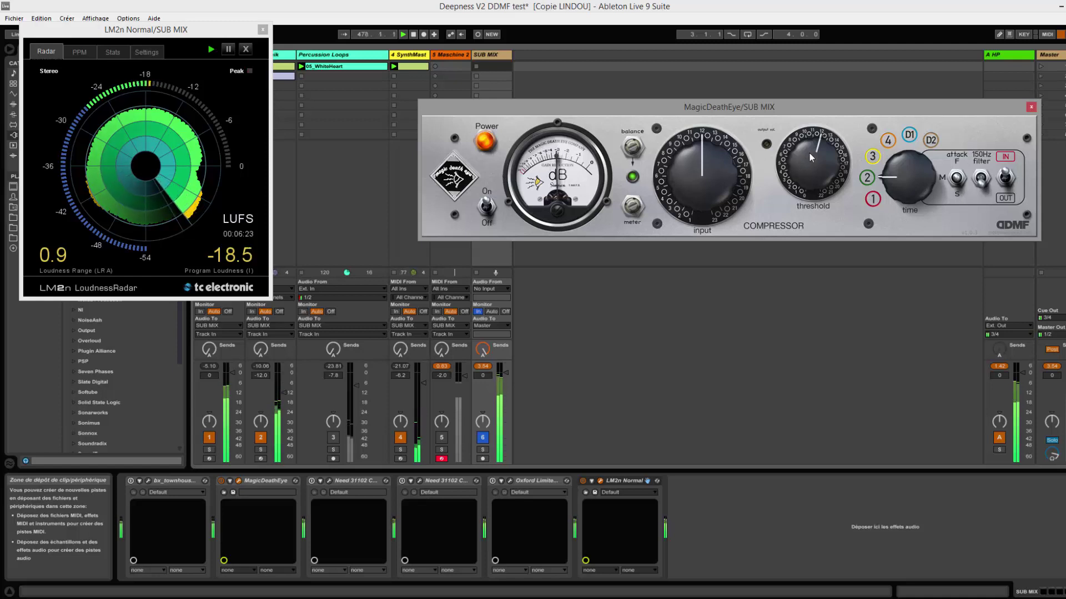
mouse_move(769, 161)
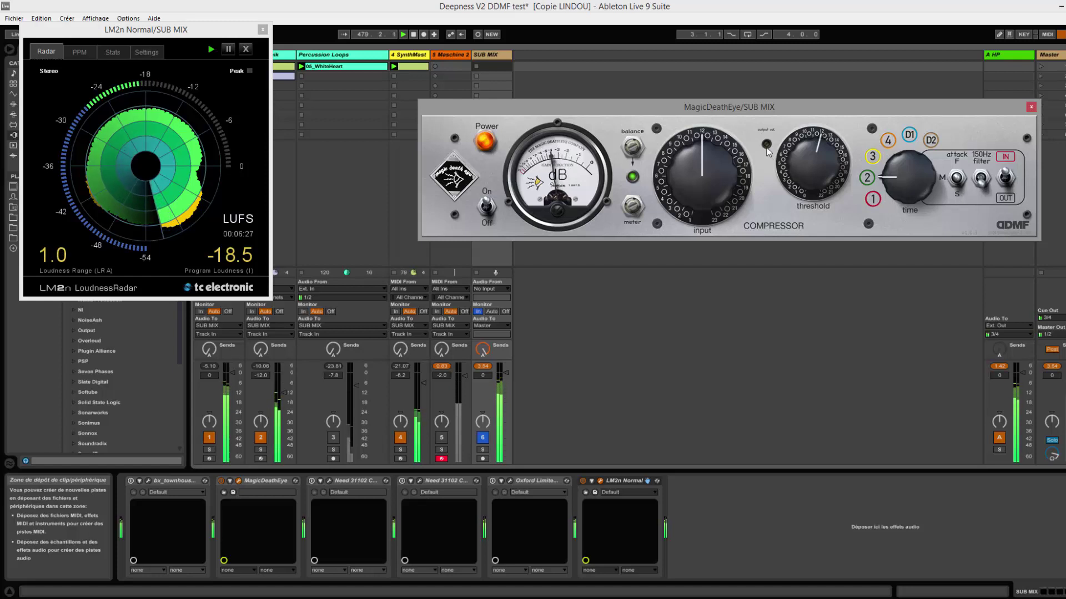
drag(766, 148, 766, 152)
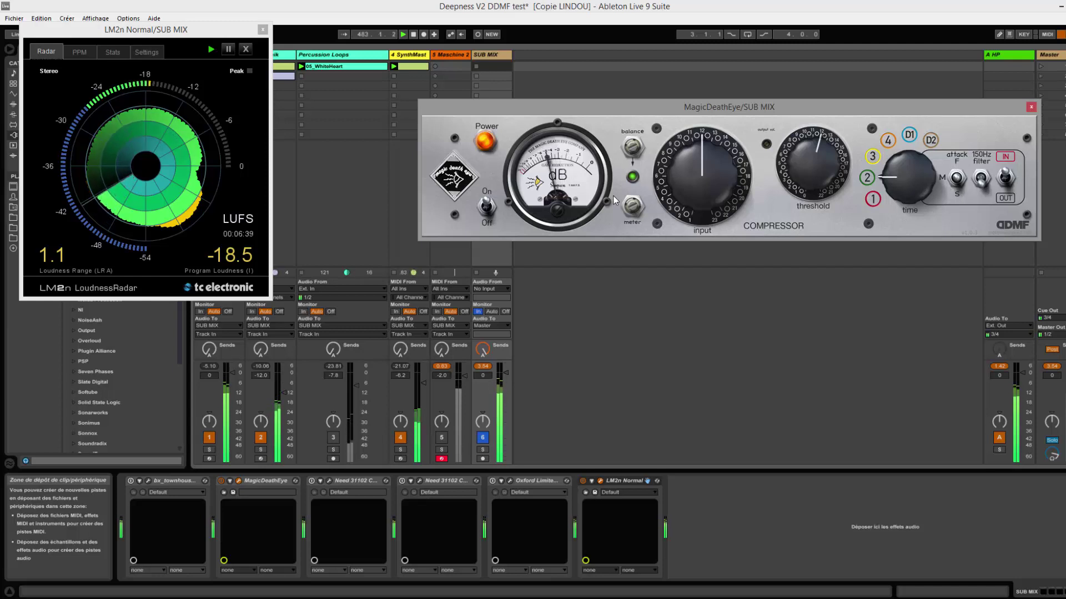
click(489, 211)
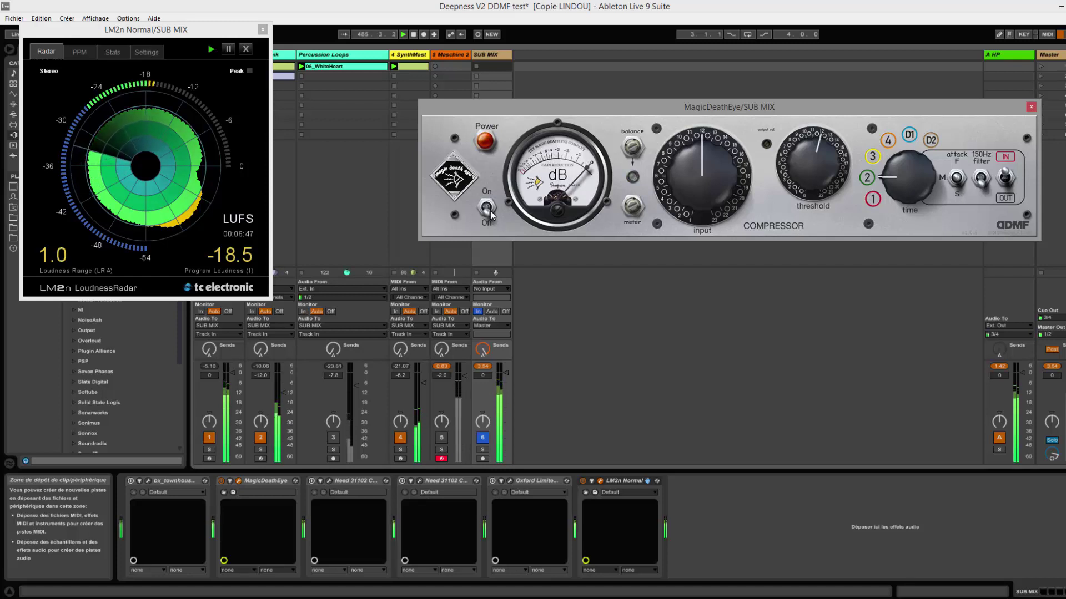
click(490, 213)
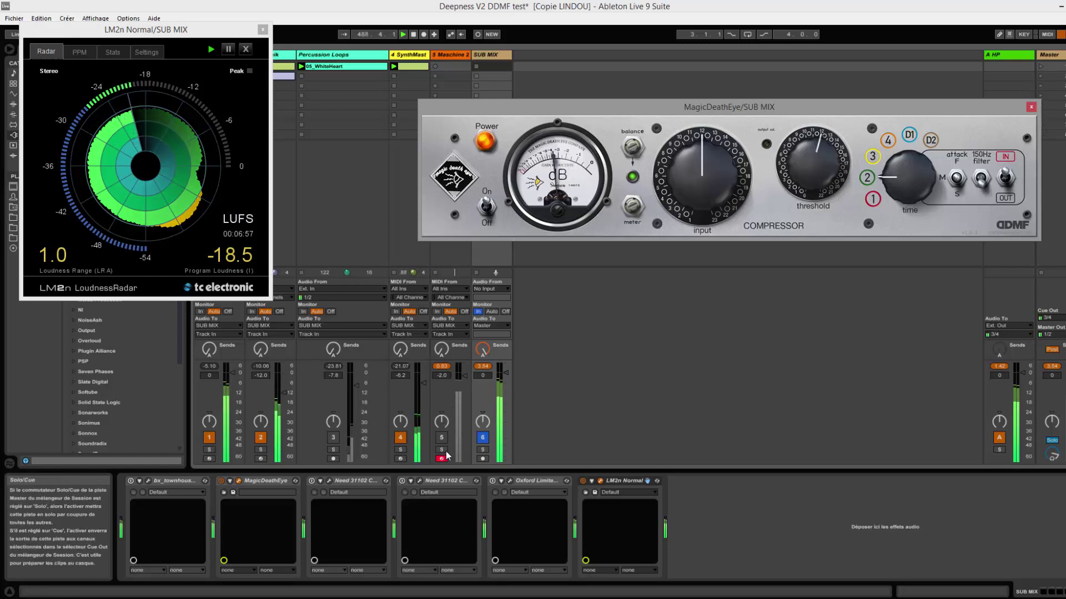
- Lower the compressor's input to about 6 and solo the Maschine 2 track
drag(695, 182, 691, 206)
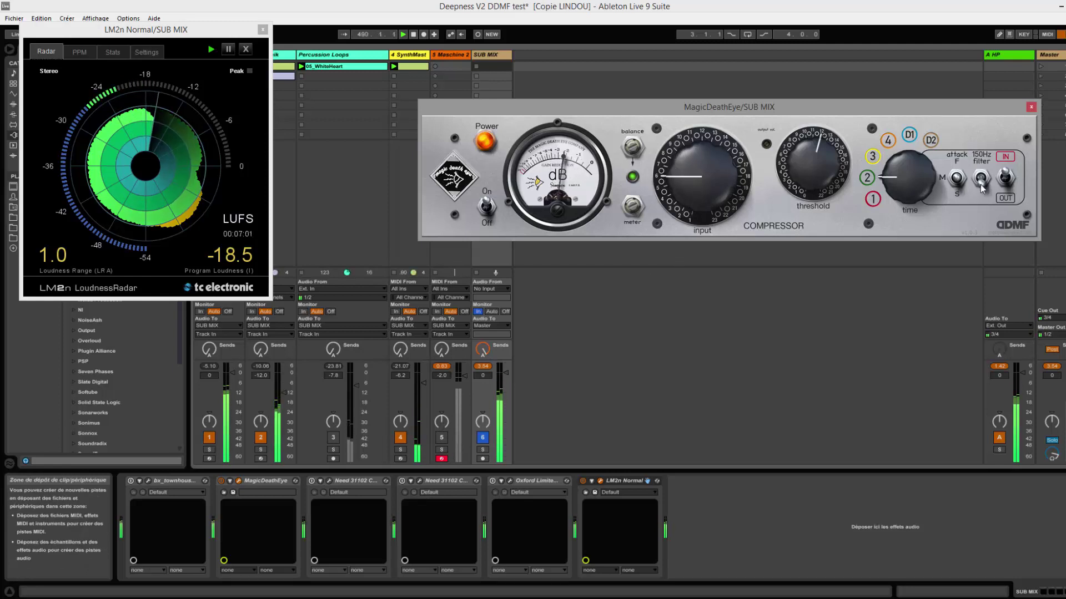
click(442, 450)
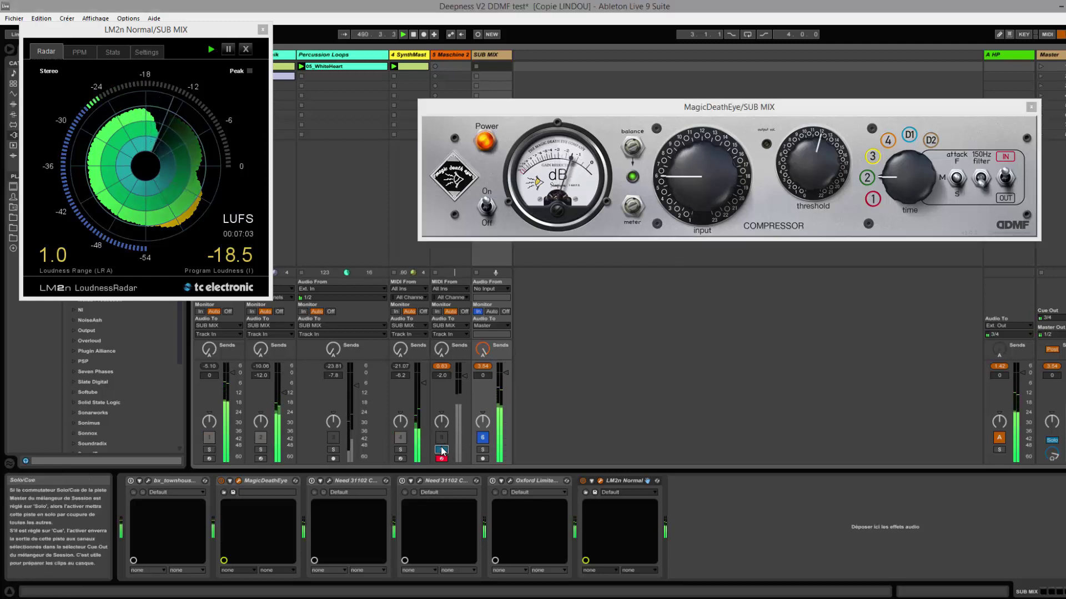
click(442, 450)
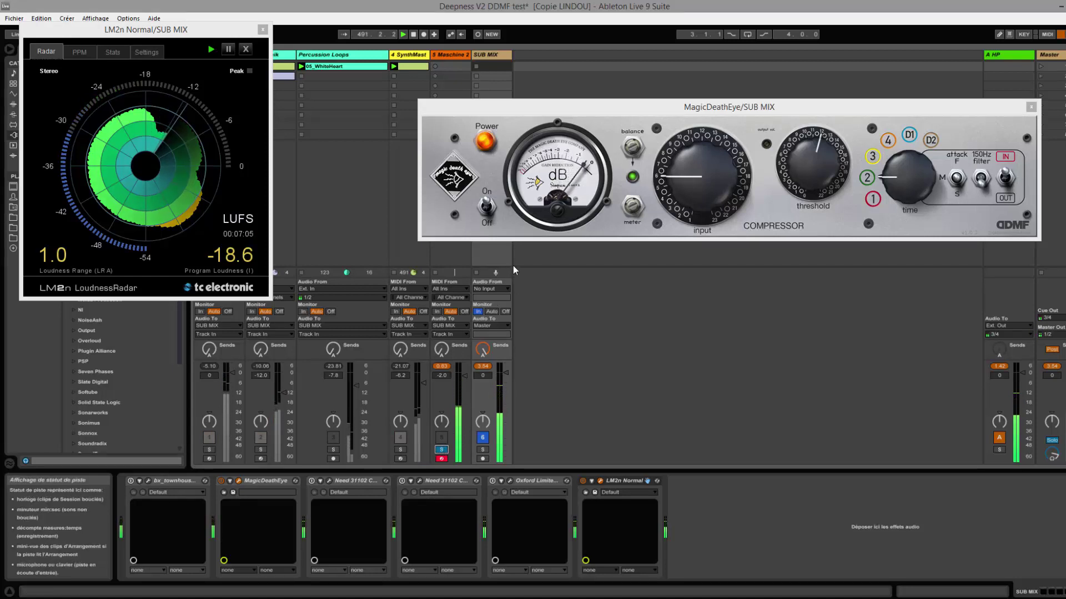
- Set the compressor's input to about 5 and its threshold to about 6, and listen to the soloed track with the compressor off
drag(692, 186, 691, 202)
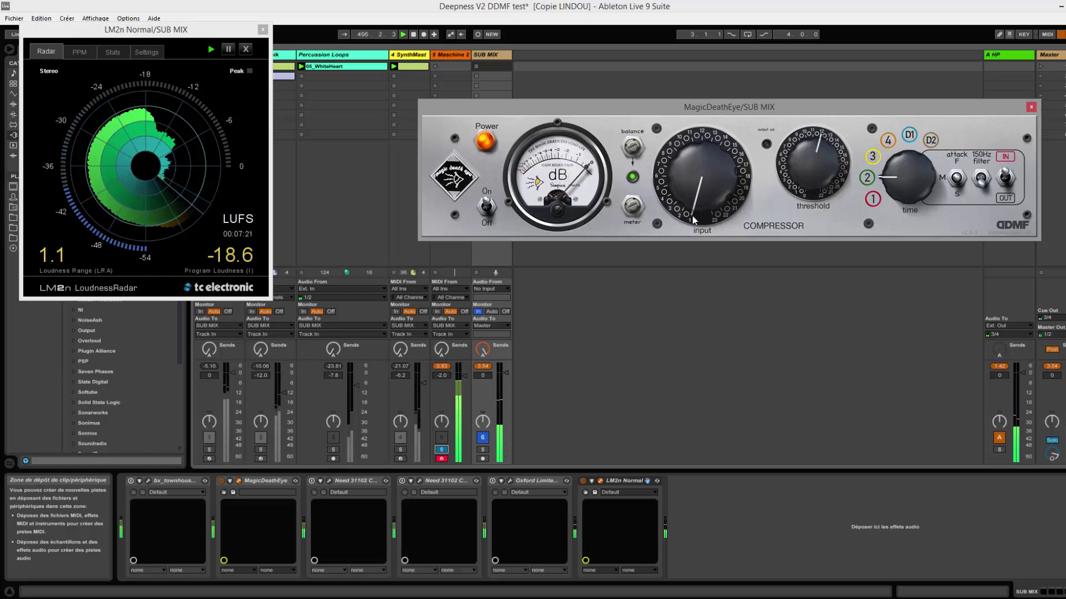
drag(701, 204, 700, 170)
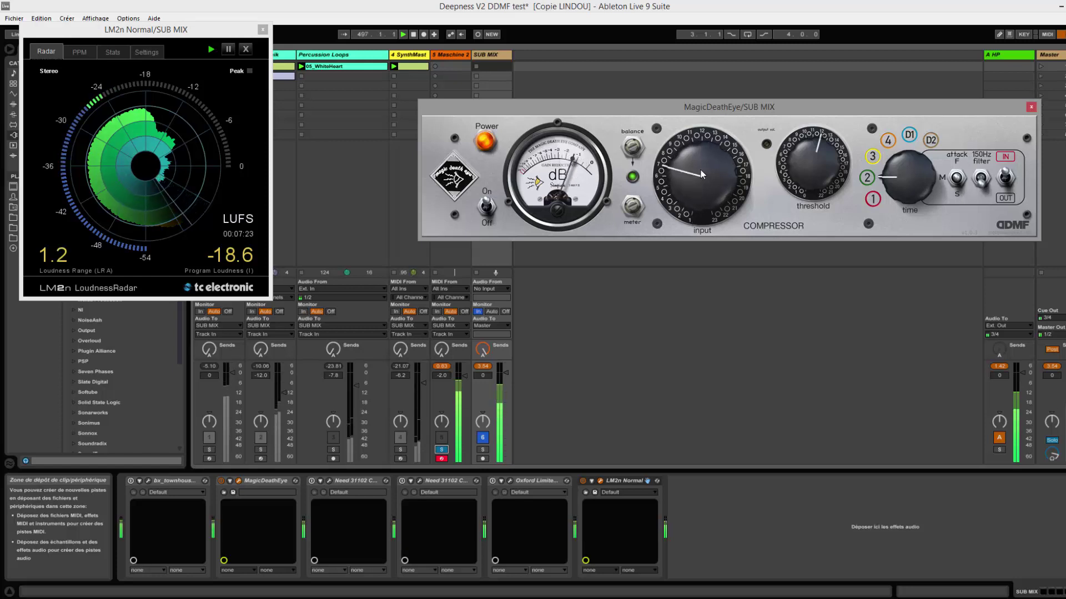
drag(791, 174, 784, 196)
drag(697, 179, 691, 192)
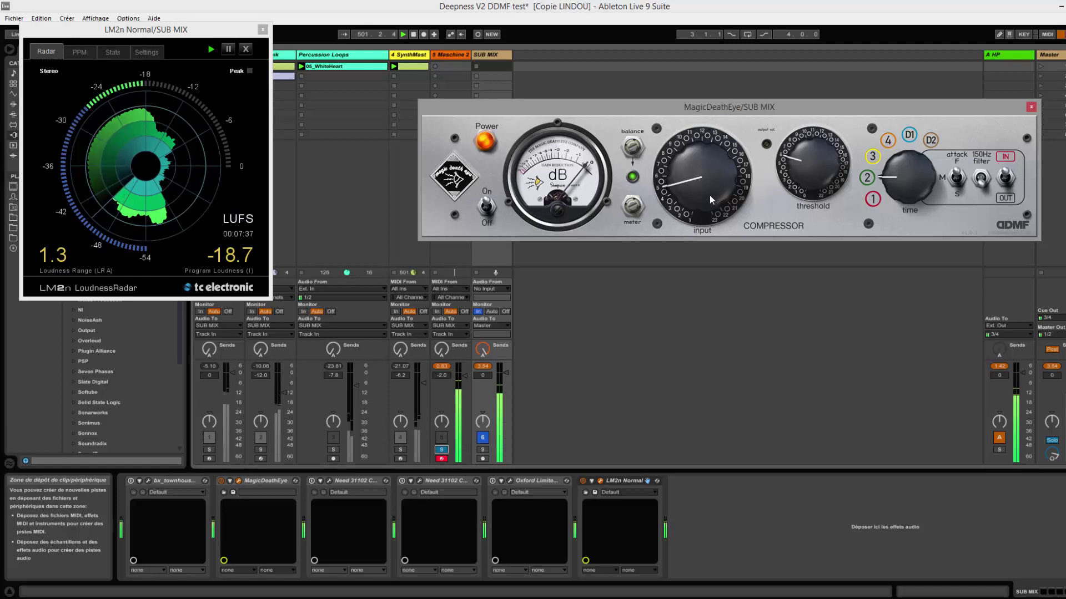
click(487, 209)
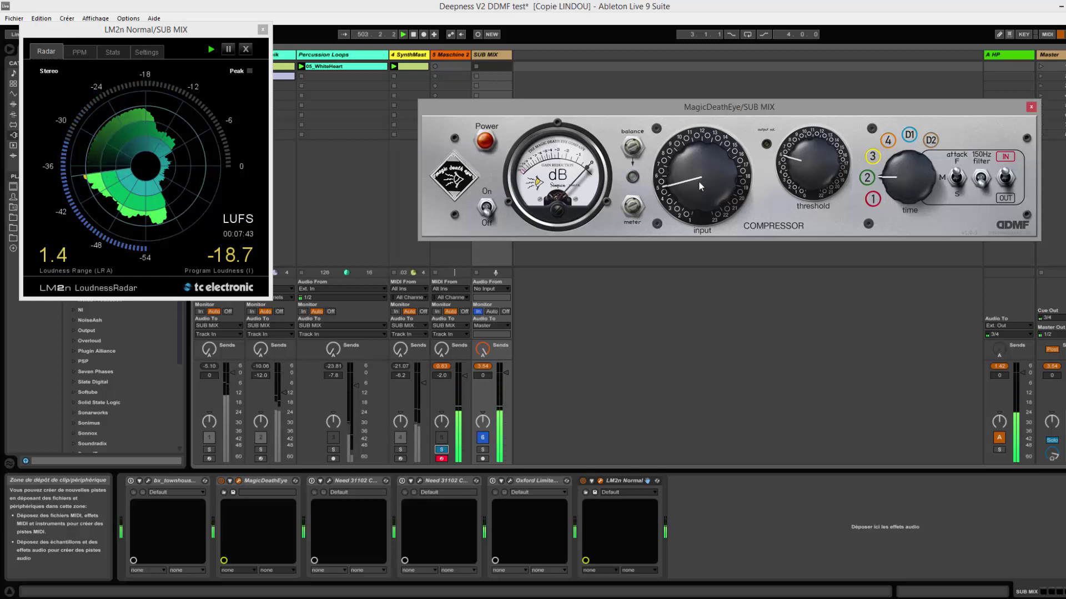
- Compare the soloed track with the compressor off and on at minimum threshold and an input of about 7
drag(811, 159, 689, 255)
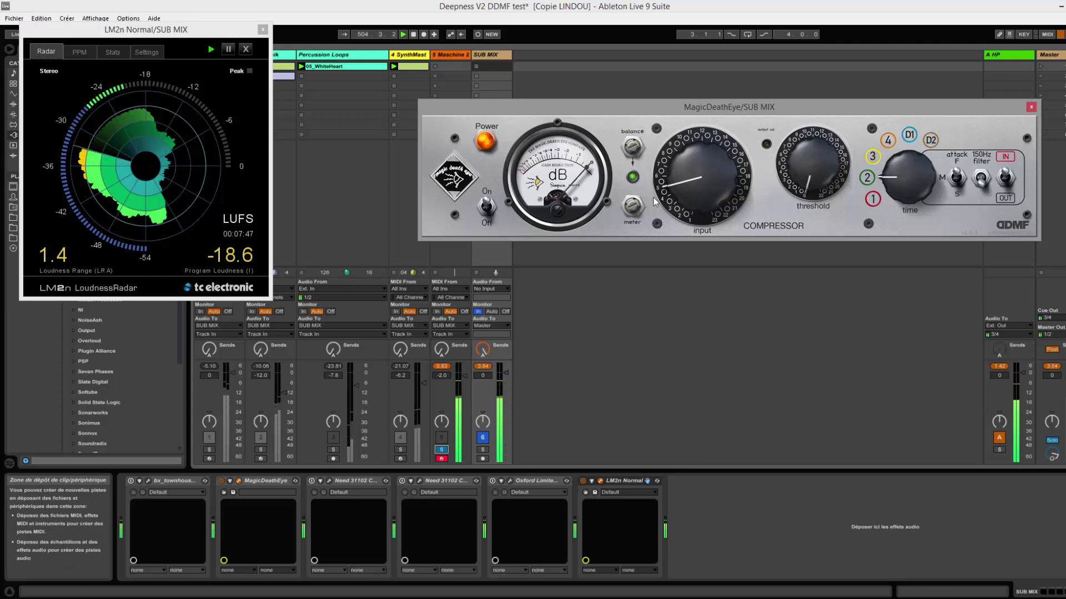
drag(705, 177, 707, 166)
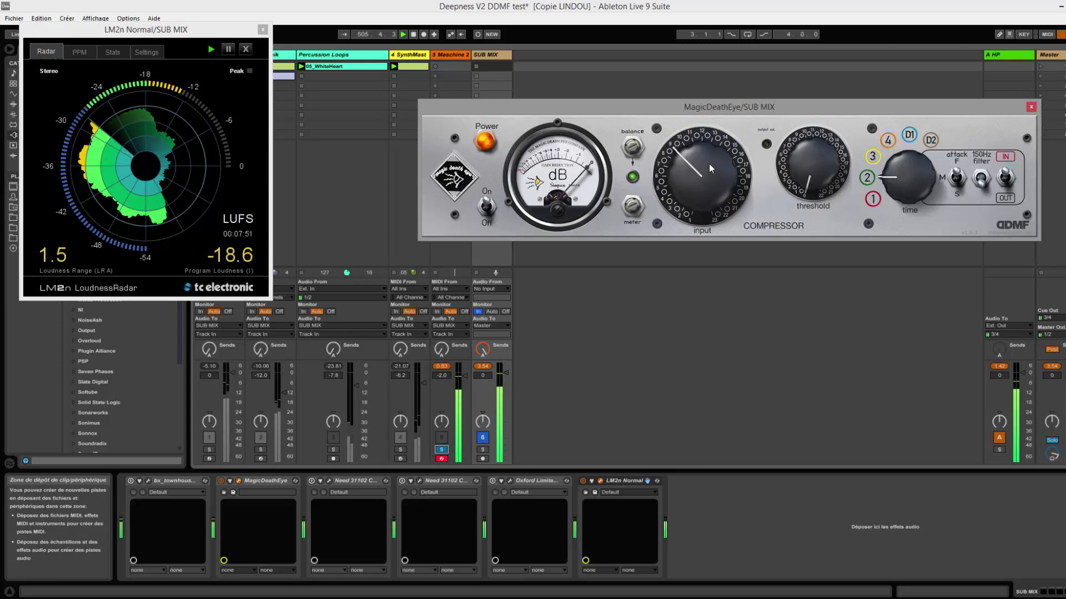
drag(709, 164, 708, 178)
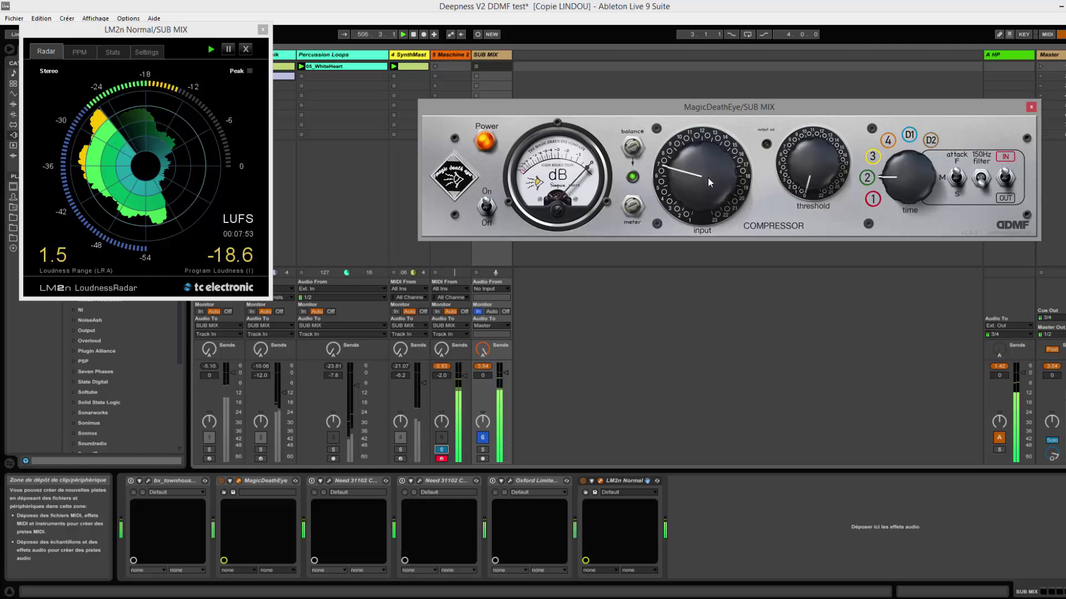
click(485, 214)
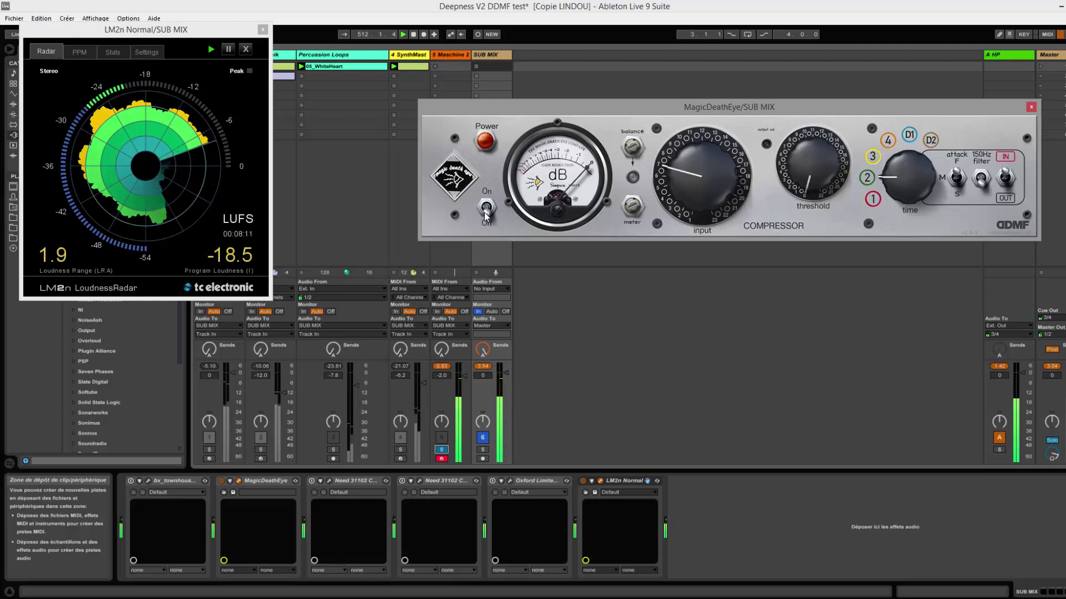
click(485, 216)
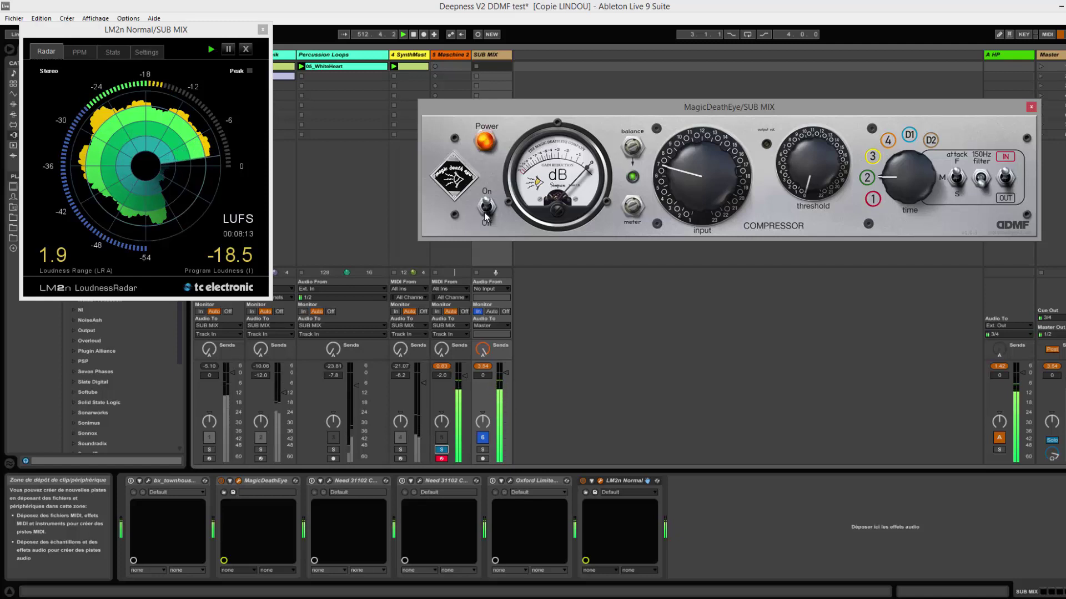
- Try a slightly higher compressor input, return it to about 7, and raise the threshold to about 10
drag(678, 181, 681, 178)
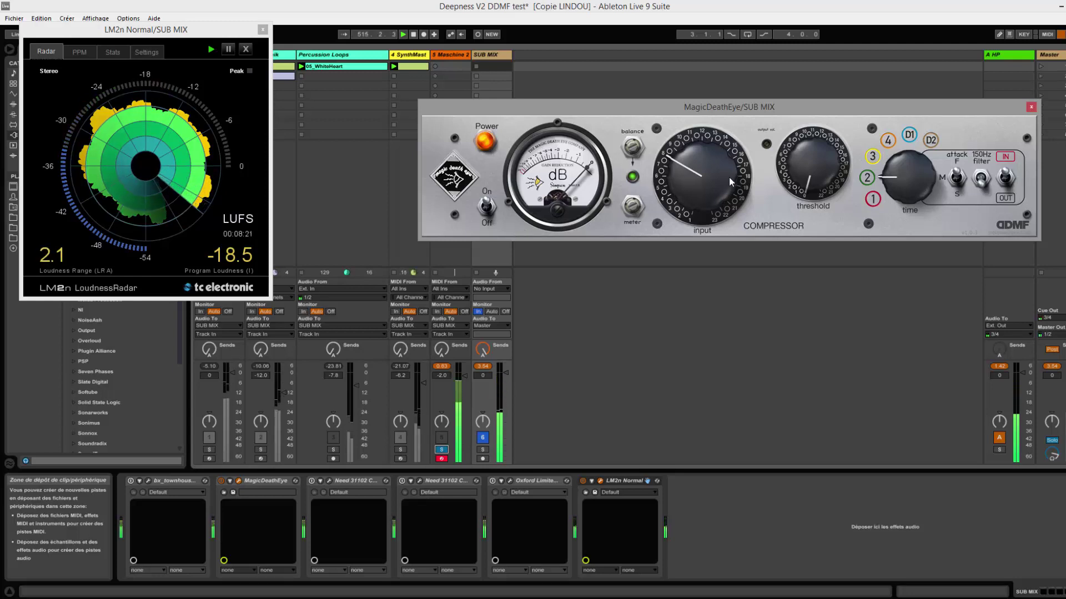
drag(705, 185, 691, 186)
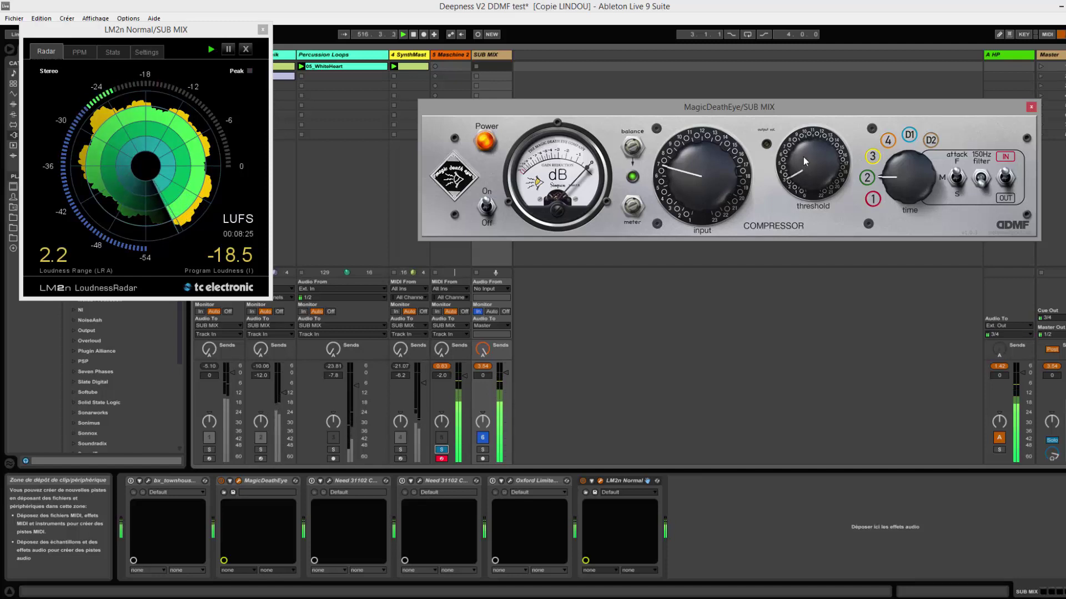
drag(809, 146, 813, 131)
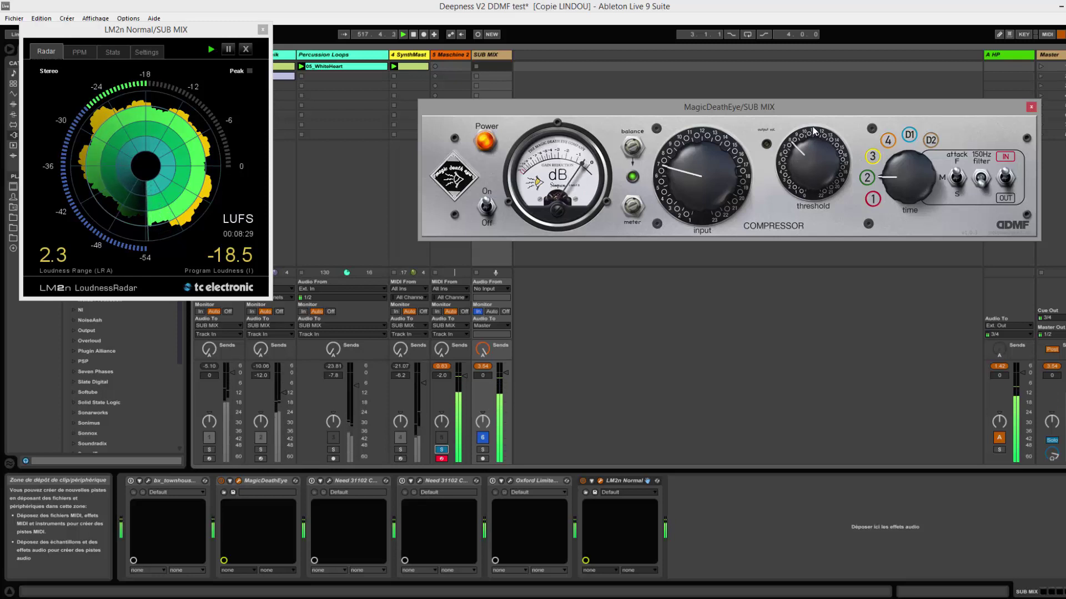
drag(814, 129, 815, 125)
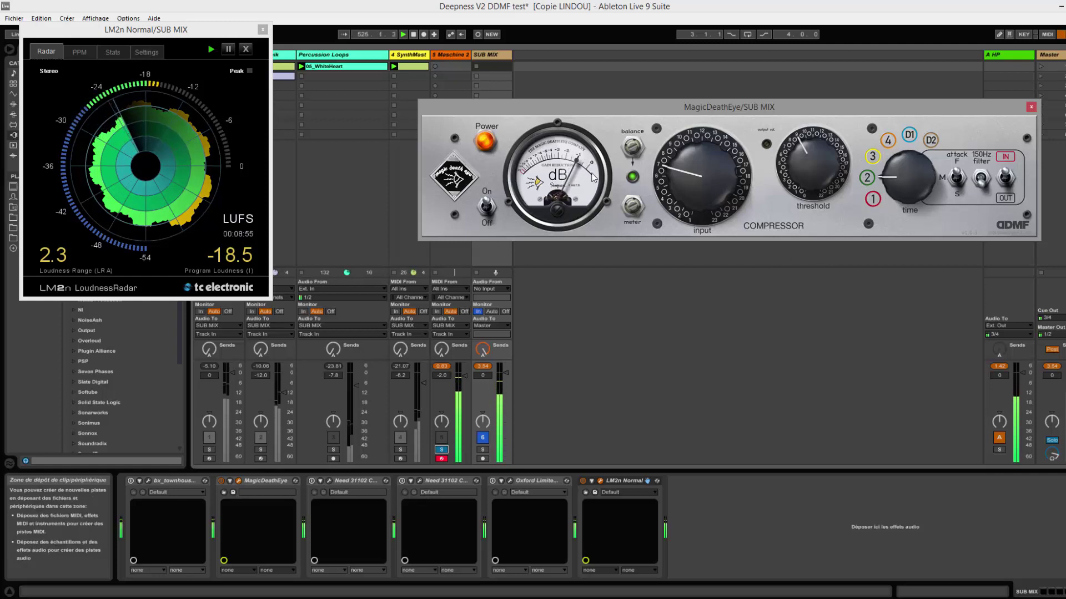
scroll(798, 154, up, 2)
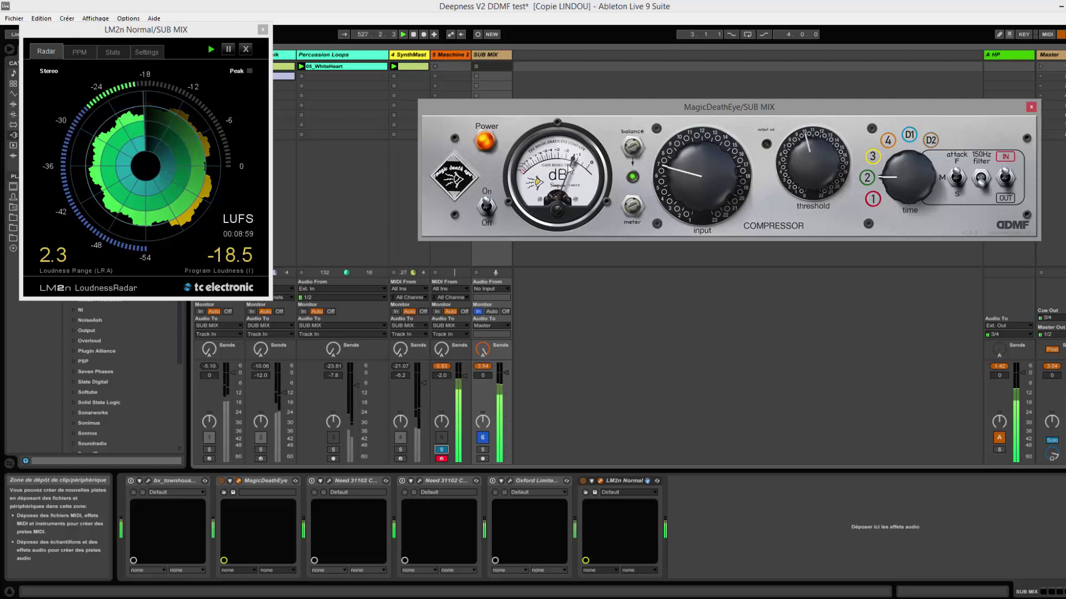
- Readjust the compressor's output volume for the soloed track, trying 1.8 dB
mouse_move(770, 146)
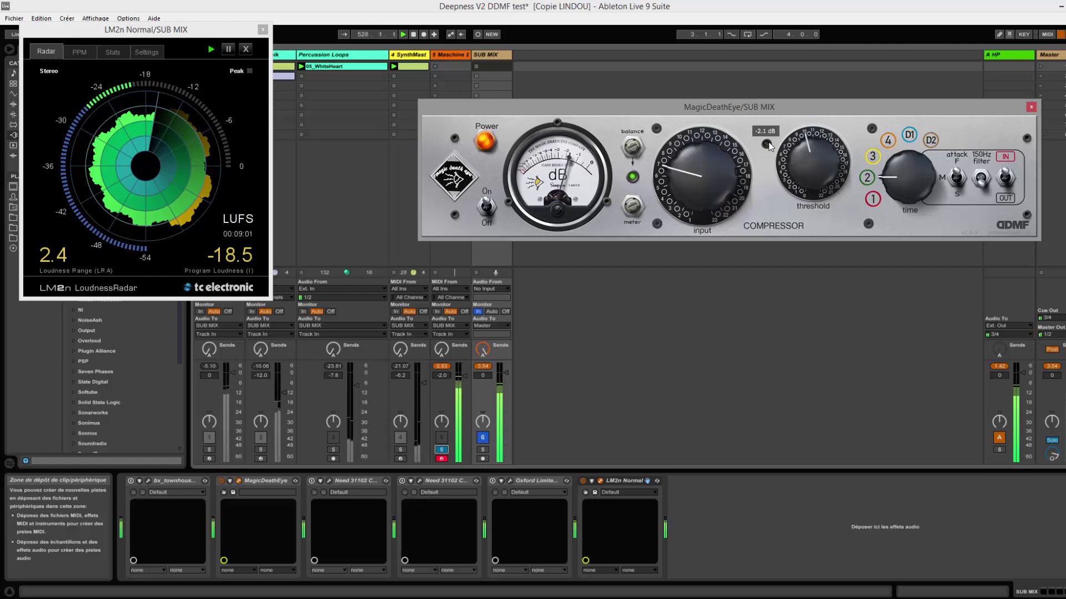
drag(770, 136, 771, 119)
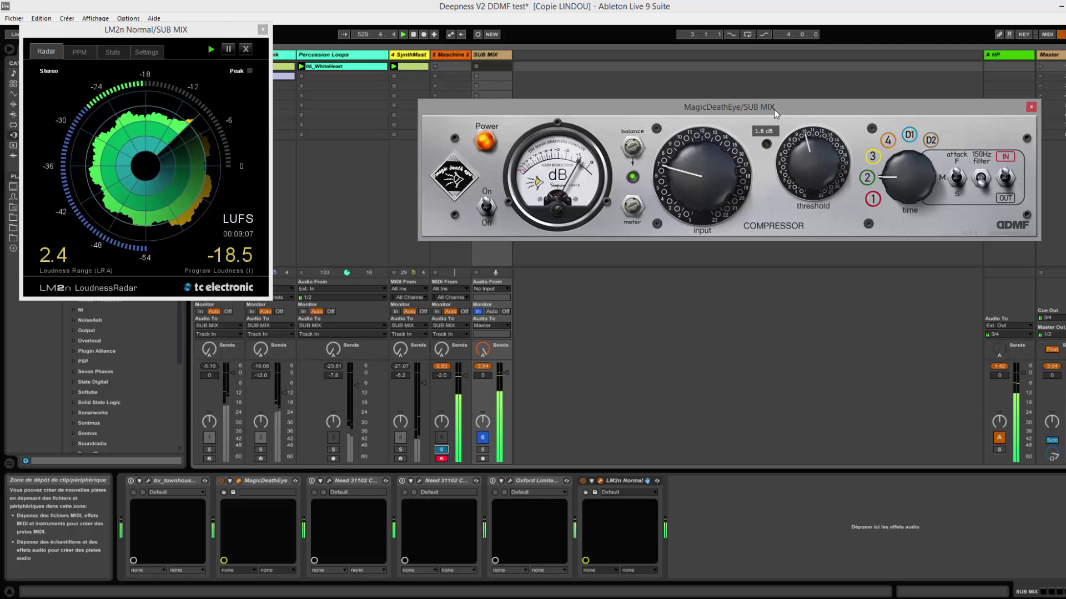
drag(774, 108, 768, 149)
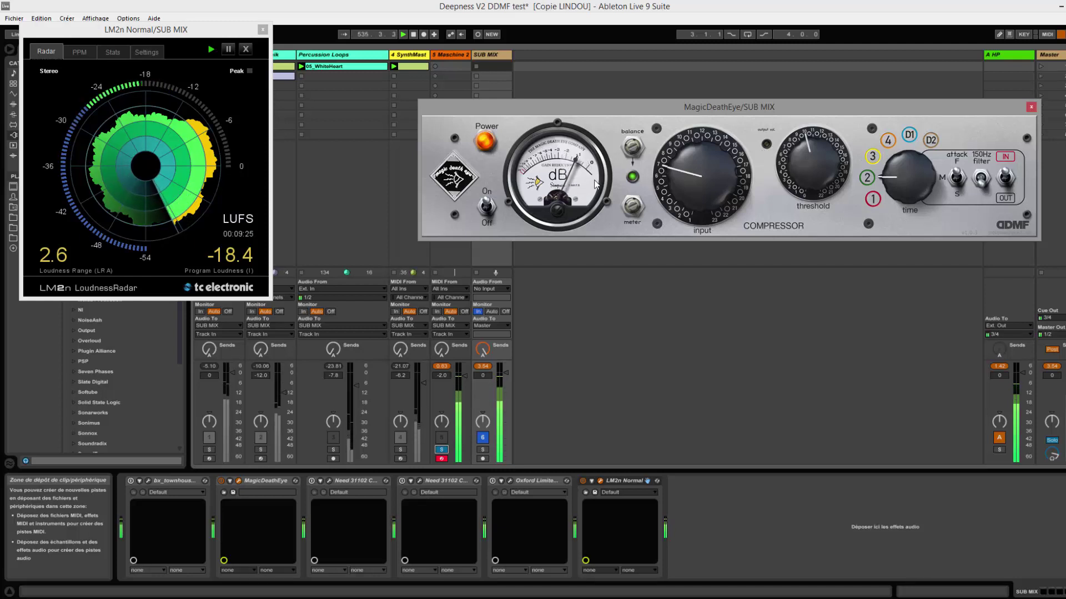
- Compare the soloed Maschine 2 track with the compressor off and on
click(485, 207)
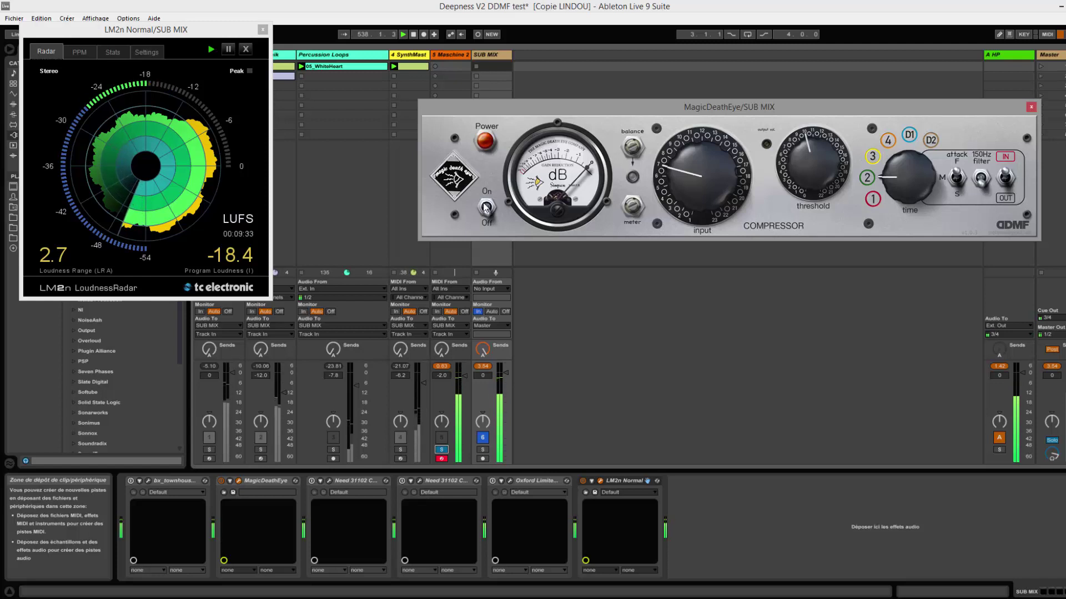
mouse_move(767, 148)
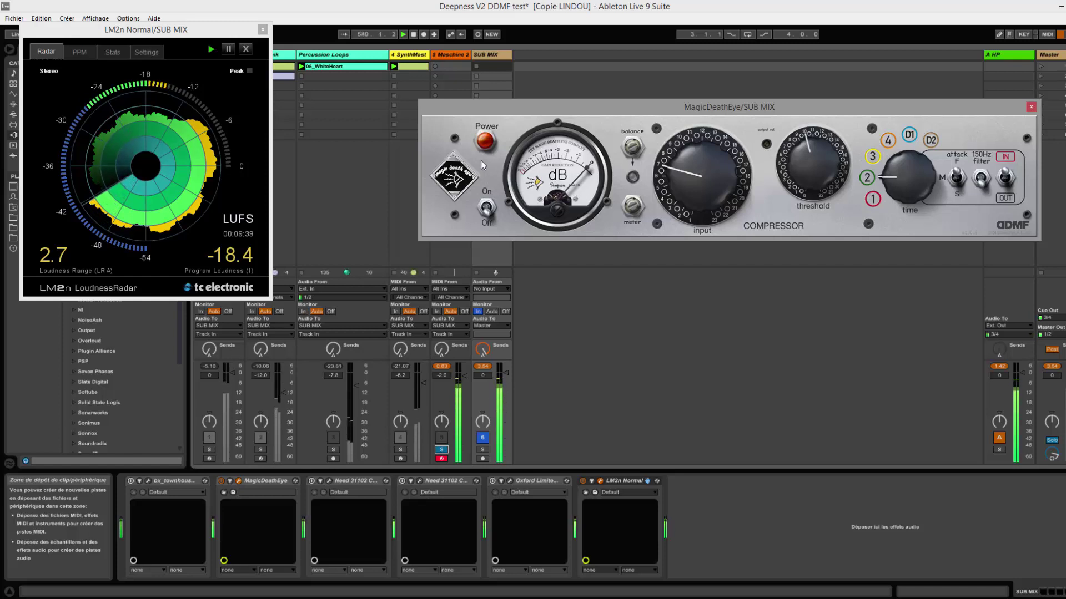
click(485, 207)
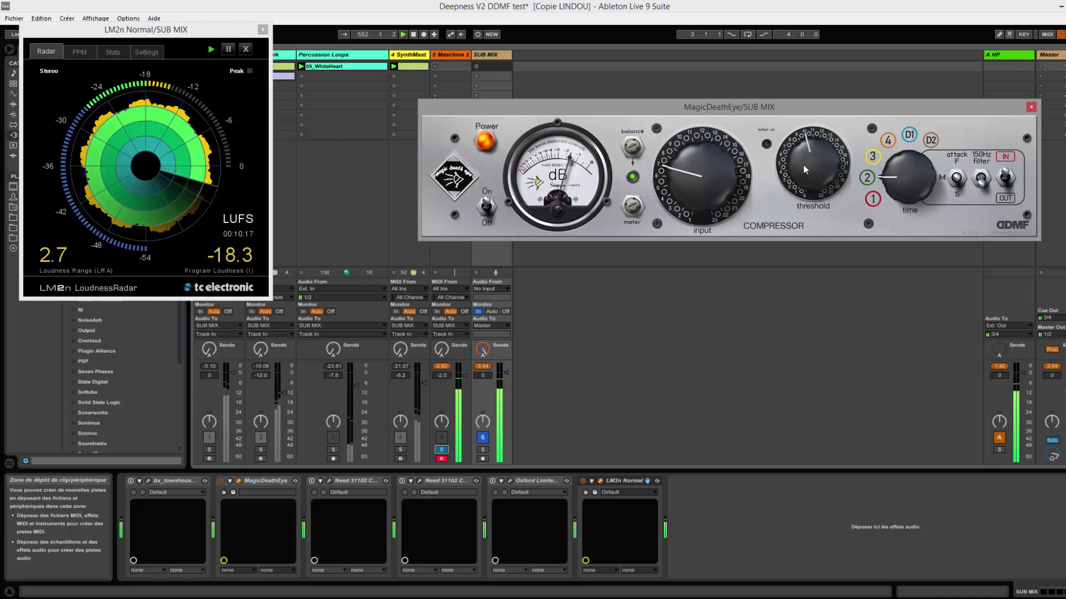
- Raise the compressor's threshold to about 17
drag(805, 158, 820, 118)
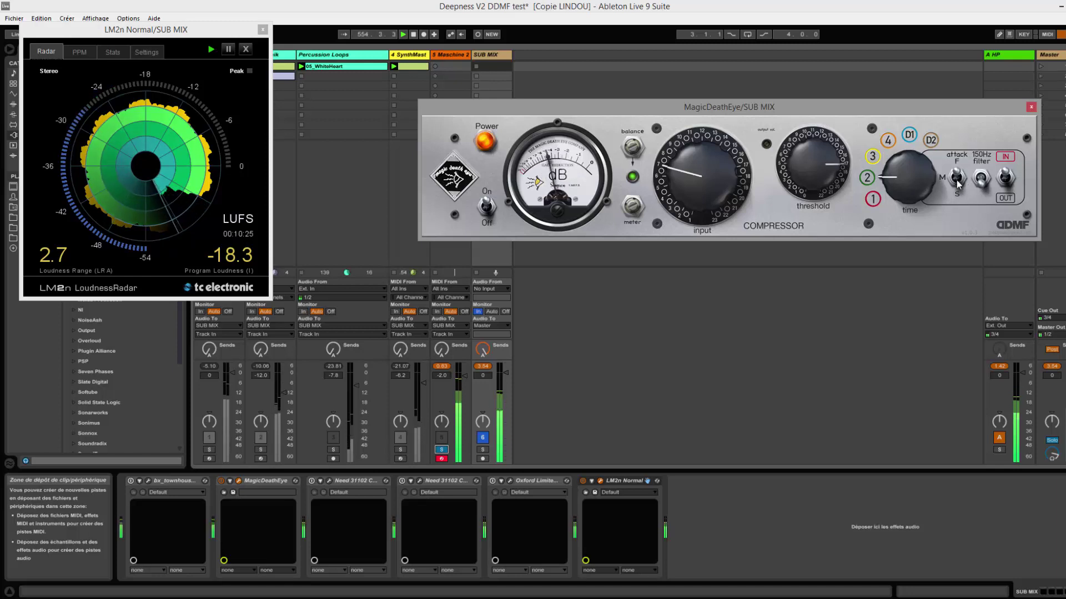
- Try the compressor's attack switch settings and lower the threshold to about 11
click(955, 199)
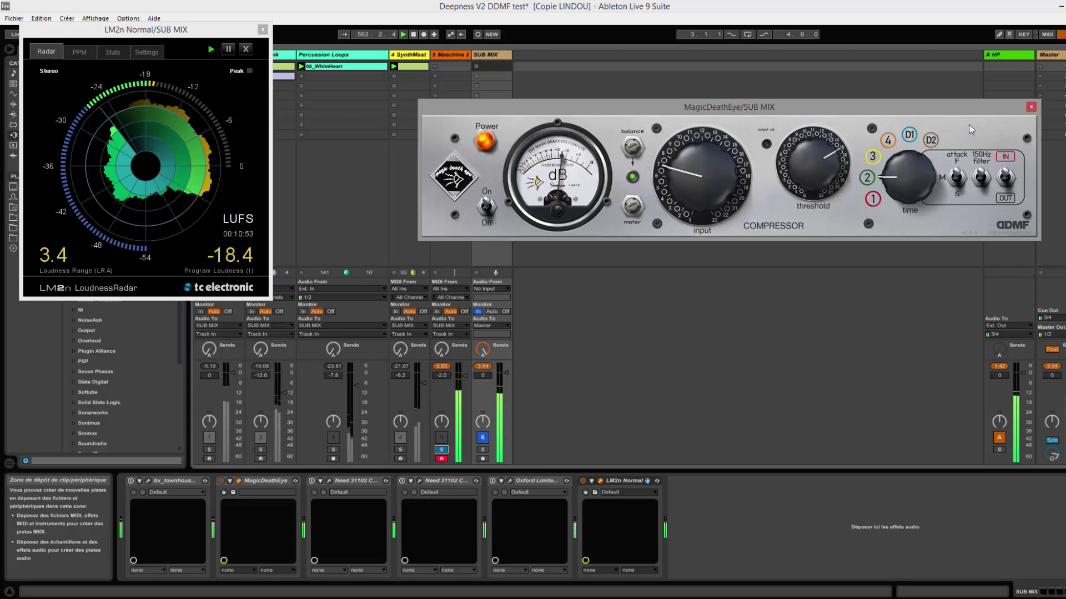
click(957, 184)
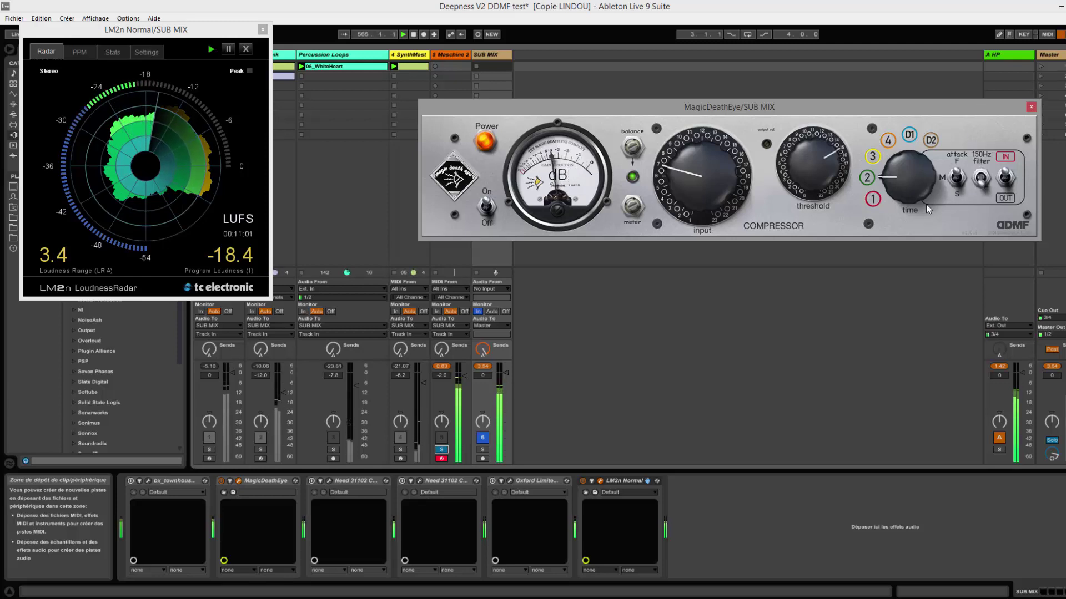
drag(793, 167, 803, 188)
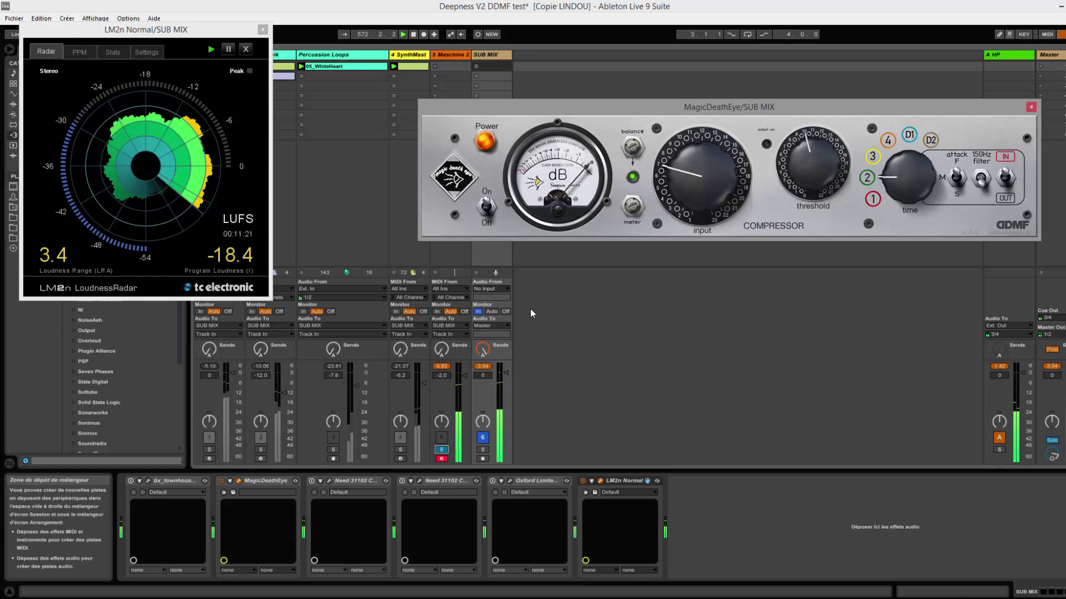
- Compare the soloed Maschine 2 track with the compressor off and on at the lowered threshold
click(487, 207)
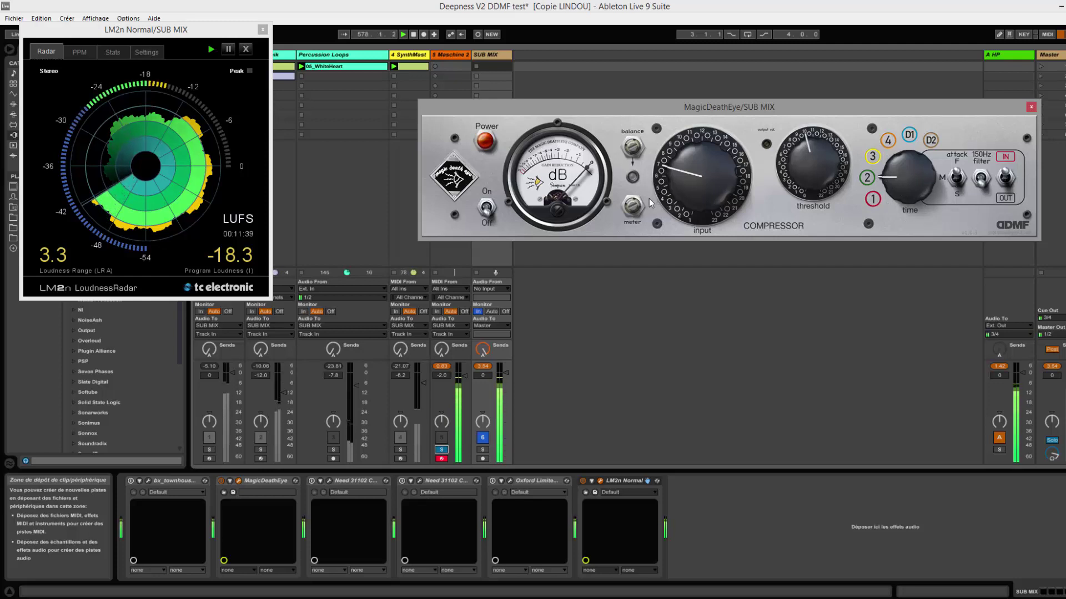
click(486, 207)
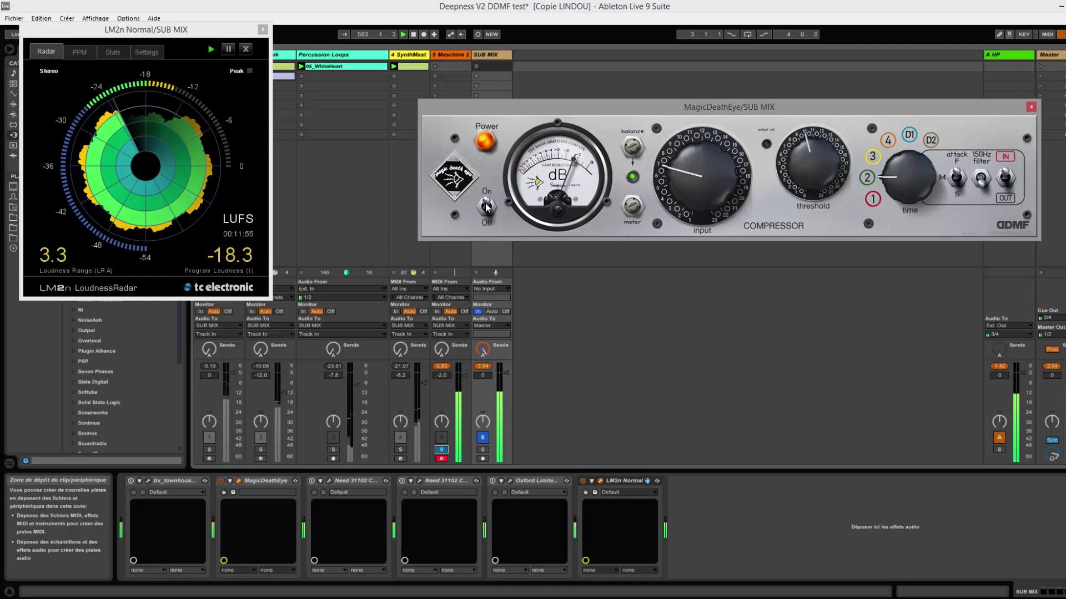
click(486, 207)
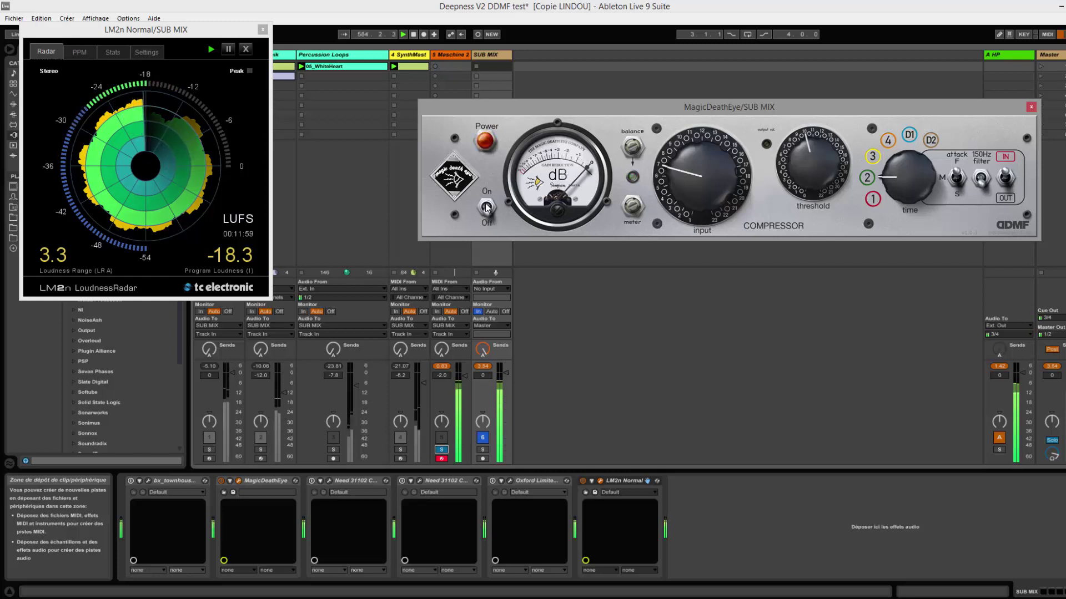
- In the Maschine 2 instrument, unmute the Brownie Kit group and mute the Icy EightOh8 Kit group
drag(812, 108, 855, 78)
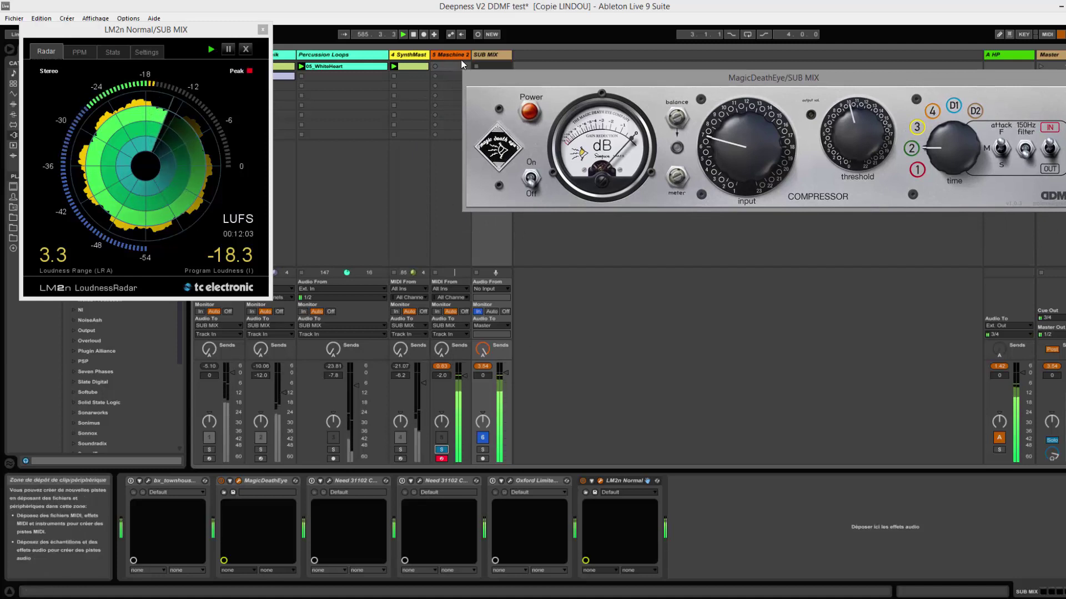
click(451, 55)
double_click(451, 55)
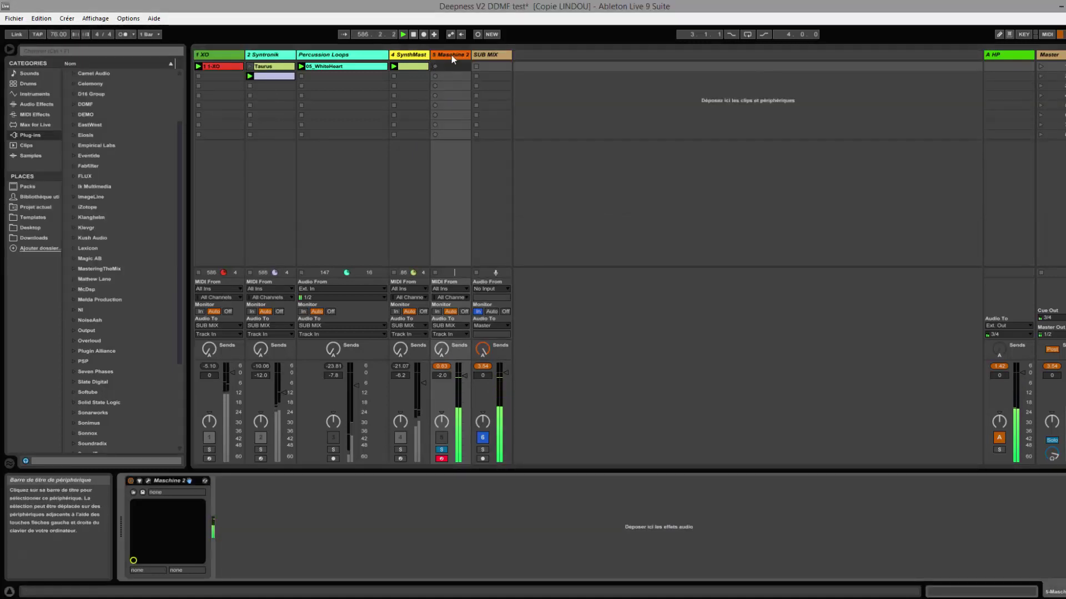
click(148, 481)
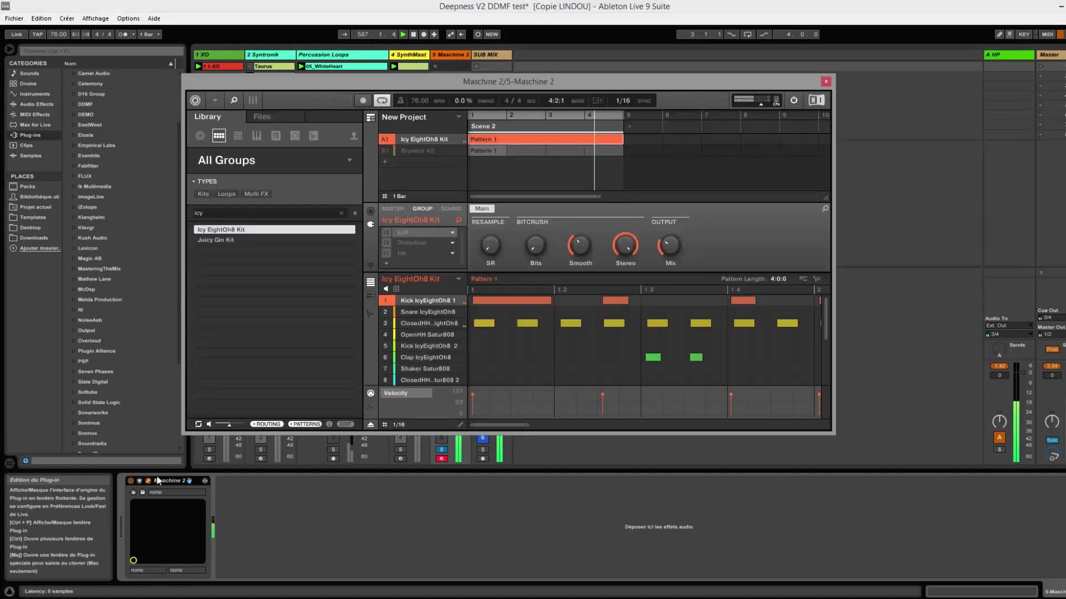
click(389, 148)
click(389, 142)
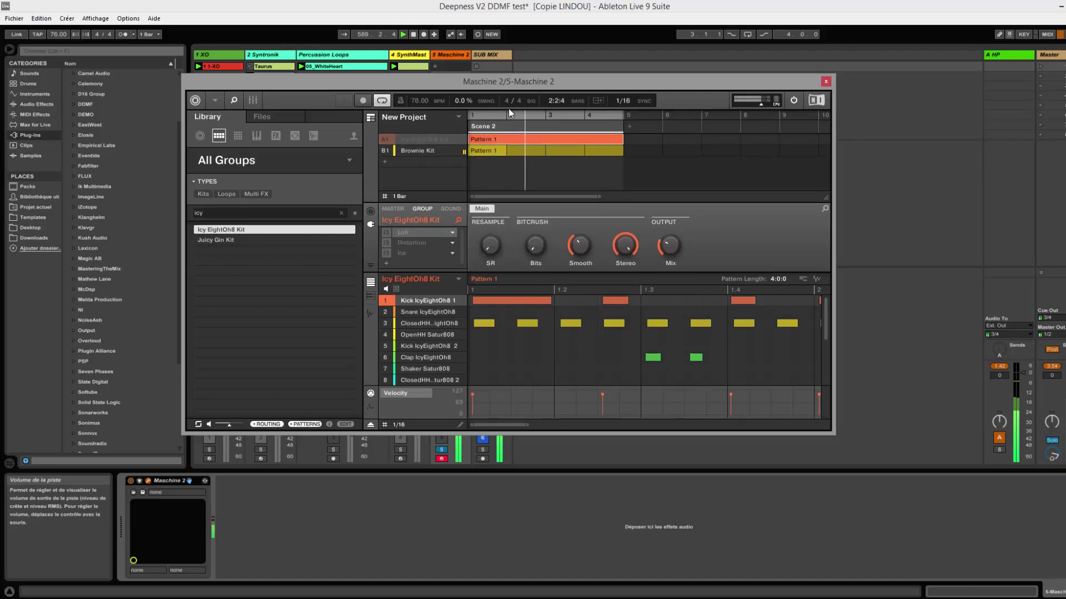
- Return to the SUB MIX track's plugins and repeatedly compare the Brownie Kit beat with the compressor on and off
click(487, 55)
drag(577, 82, 412, 149)
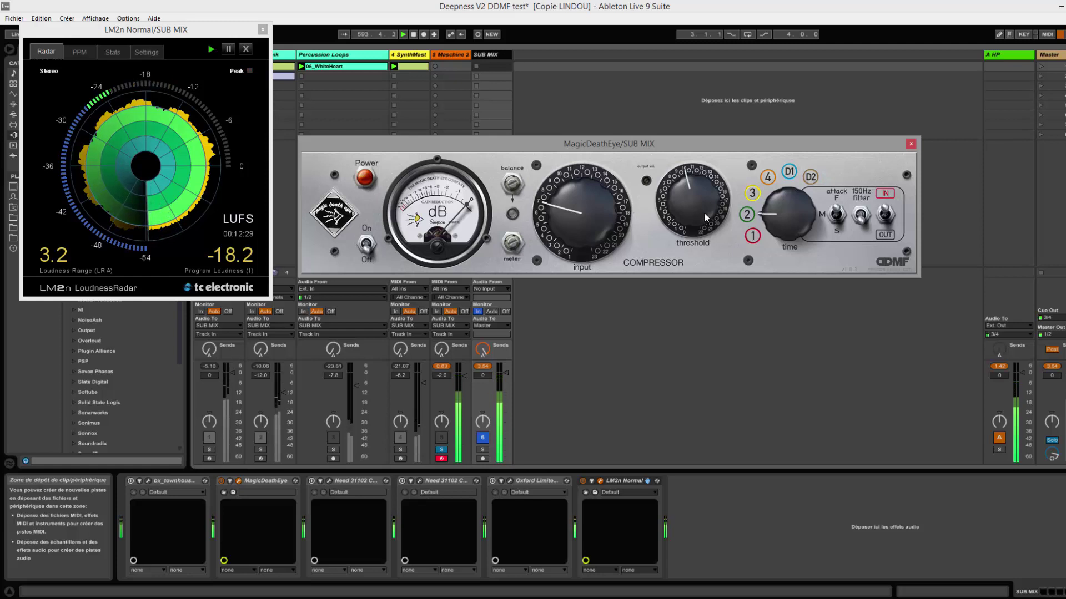
click(367, 246)
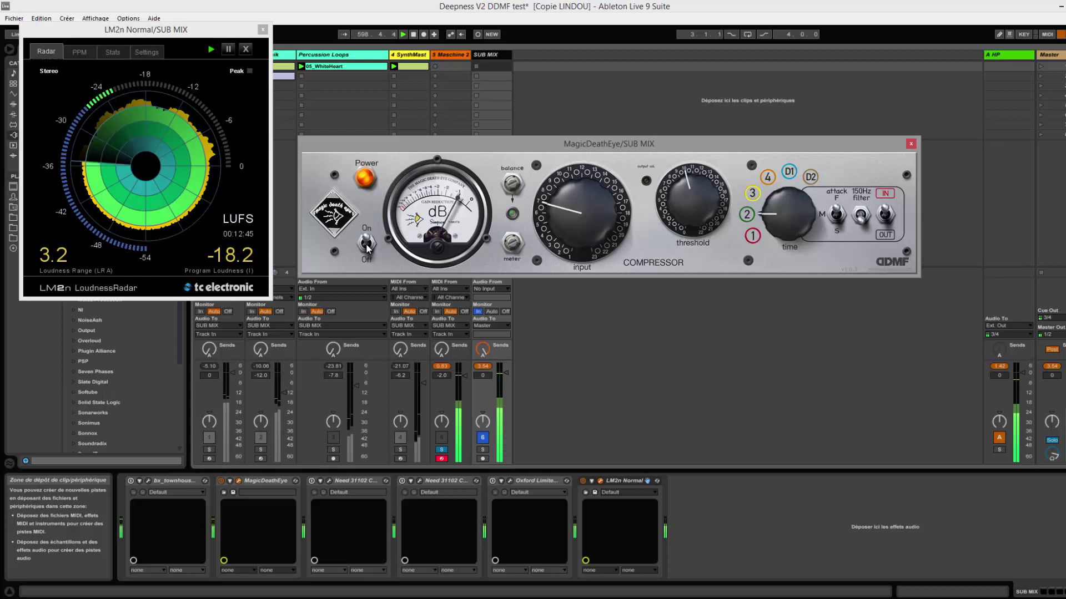
click(366, 245)
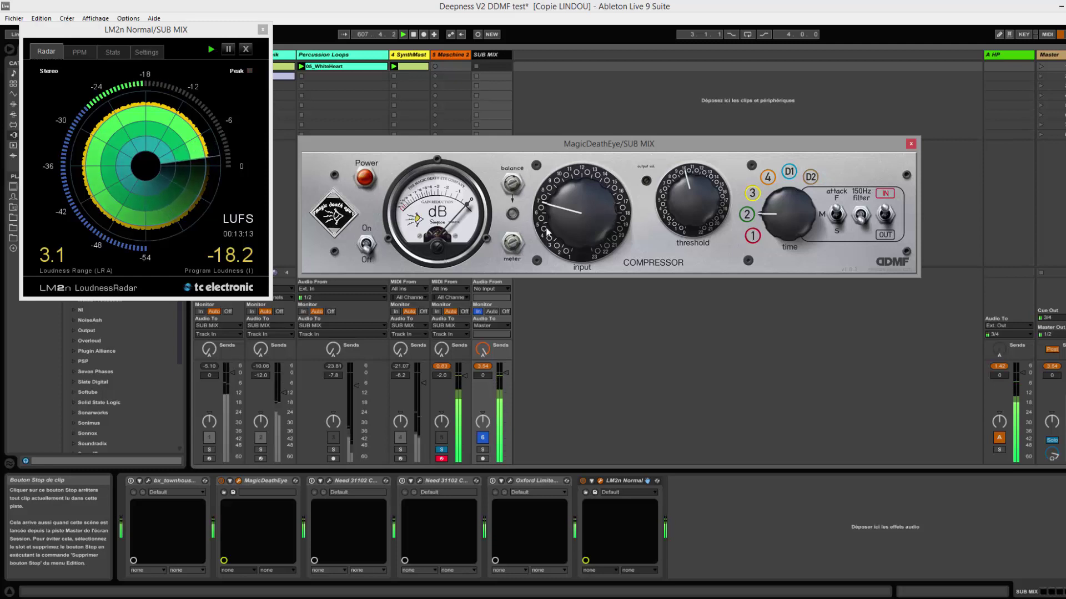
click(366, 247)
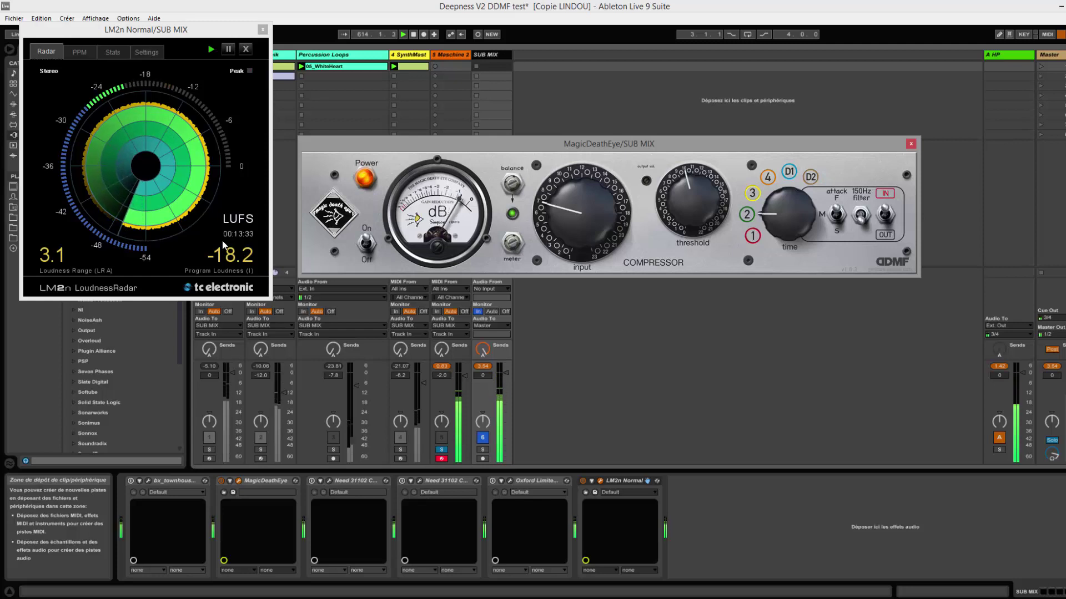
click(366, 244)
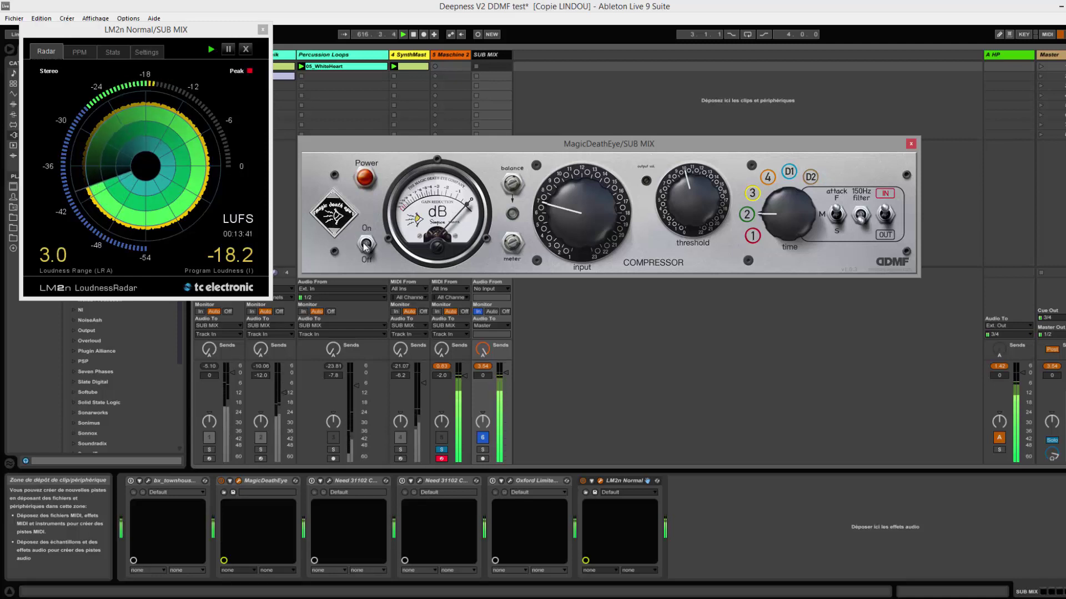
click(365, 244)
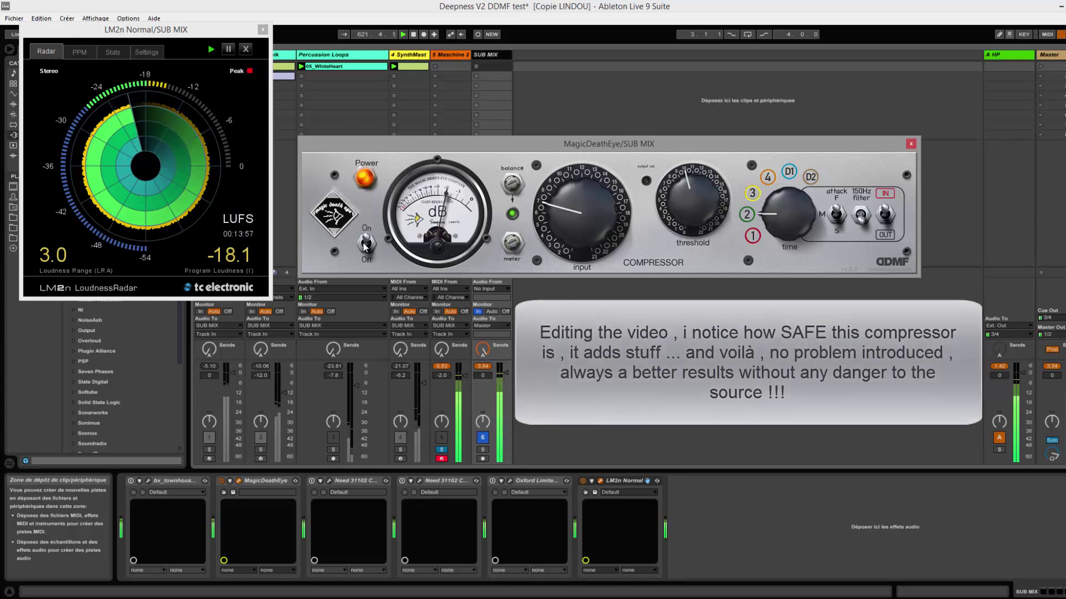
click(365, 243)
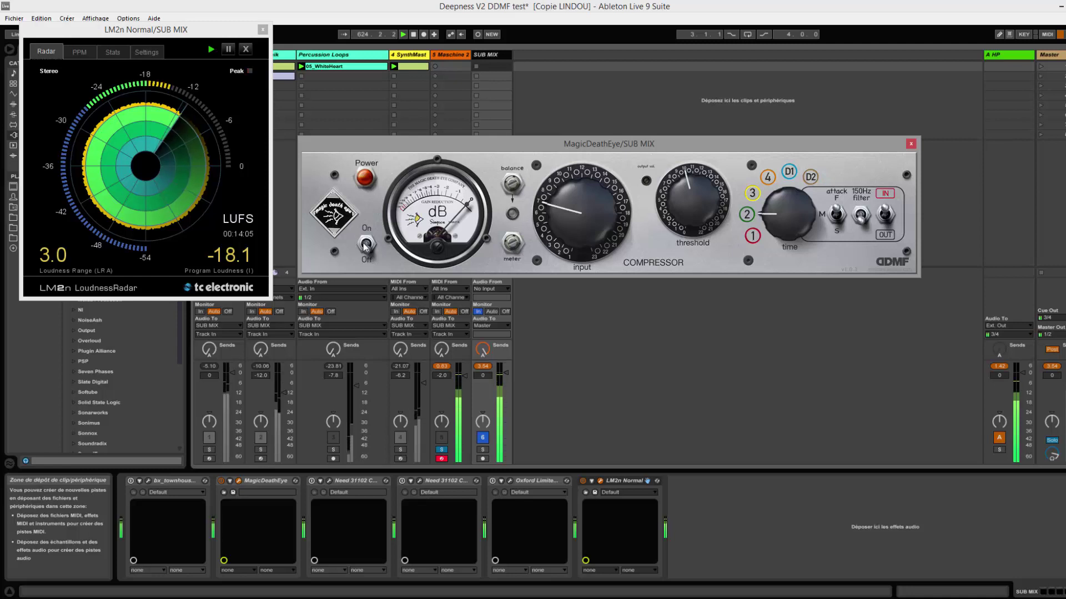
click(365, 244)
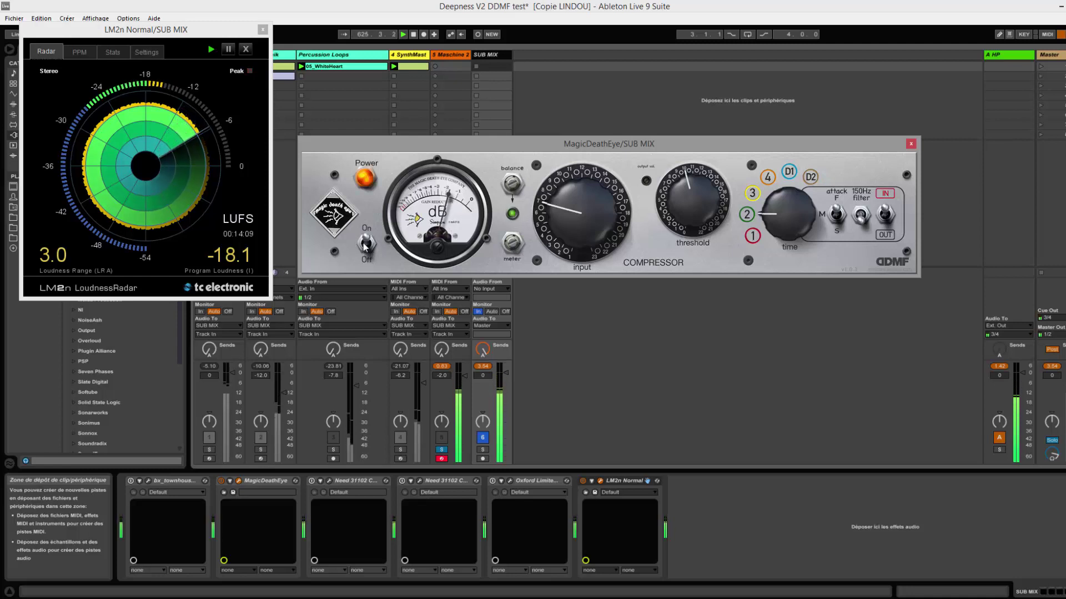
click(365, 244)
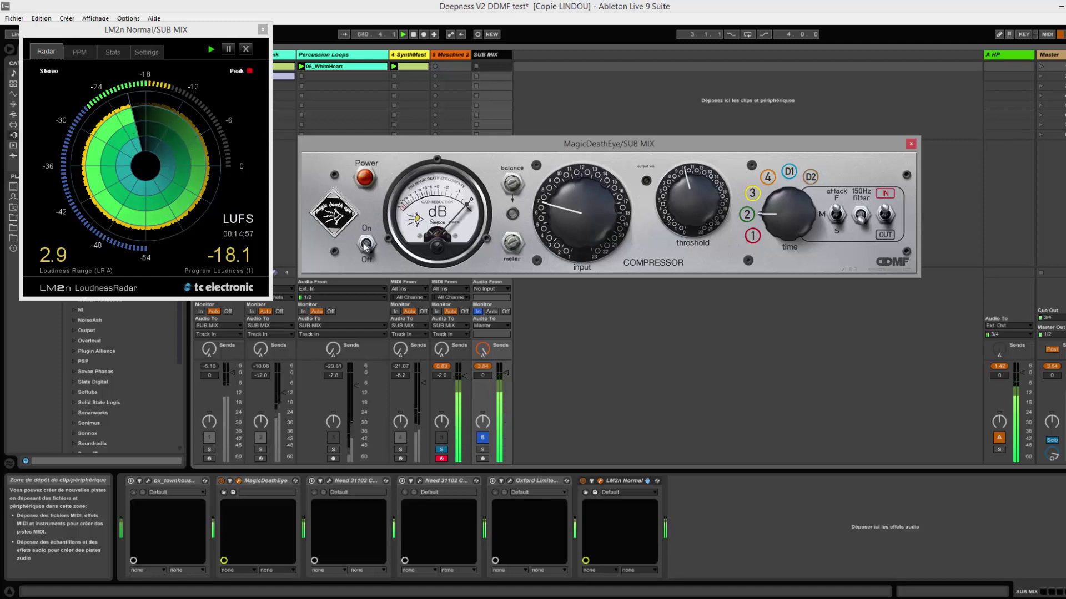
click(365, 244)
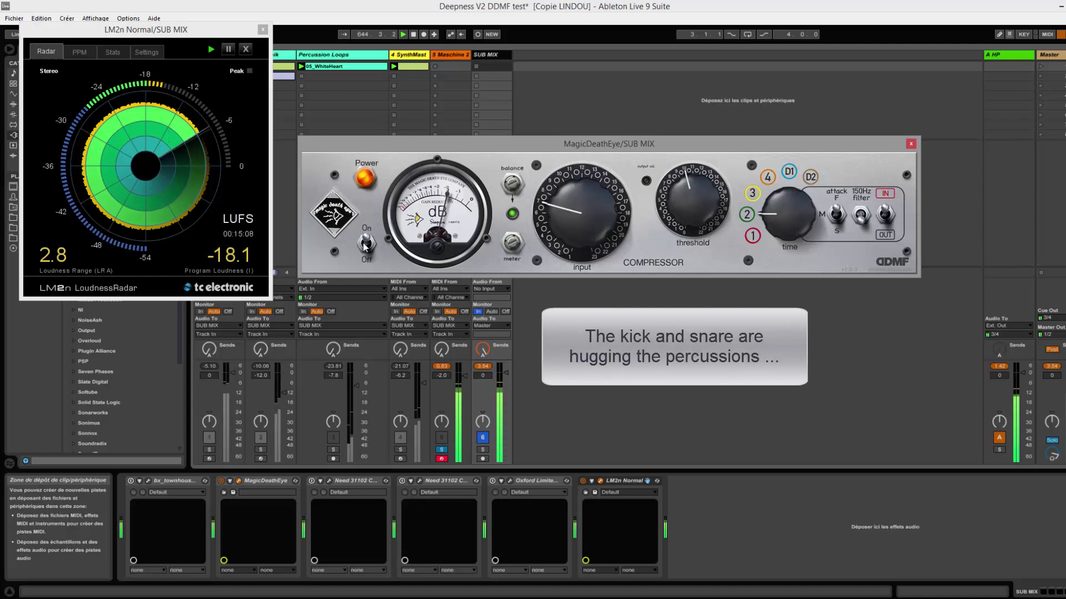
click(365, 243)
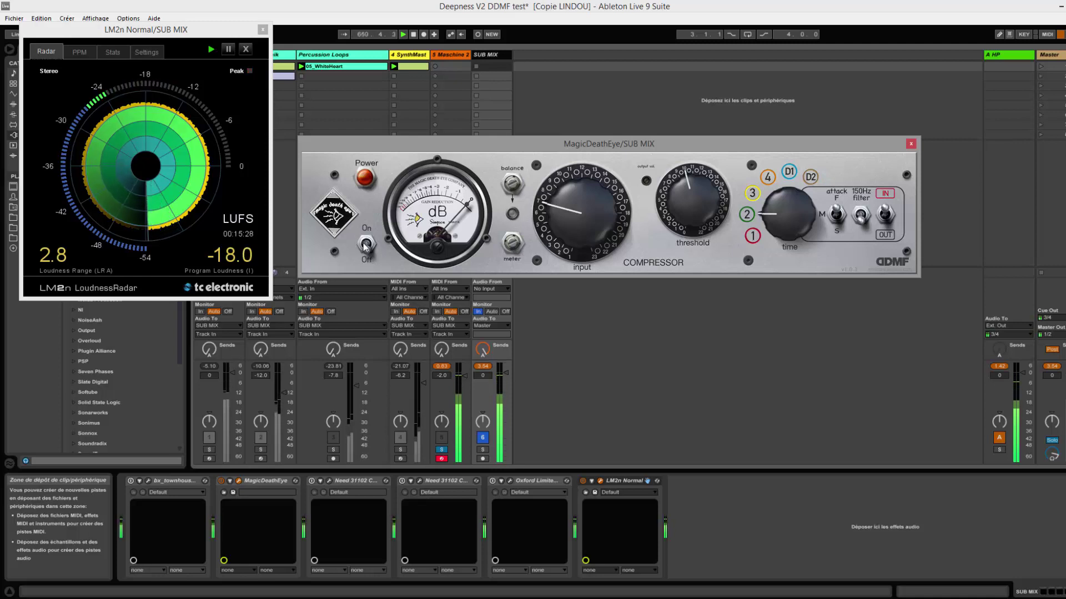
click(365, 244)
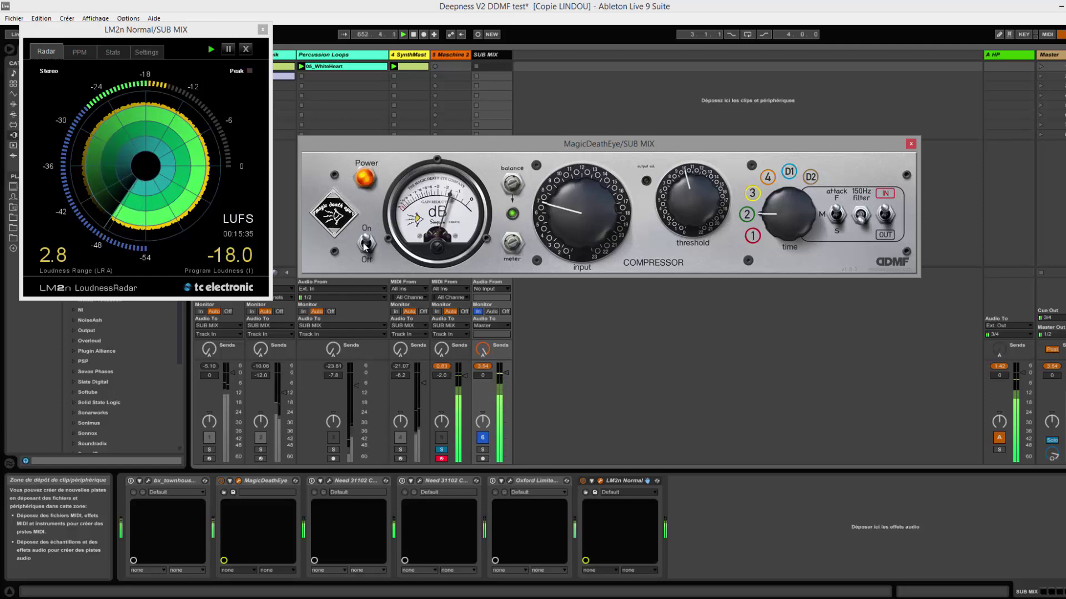
click(861, 214)
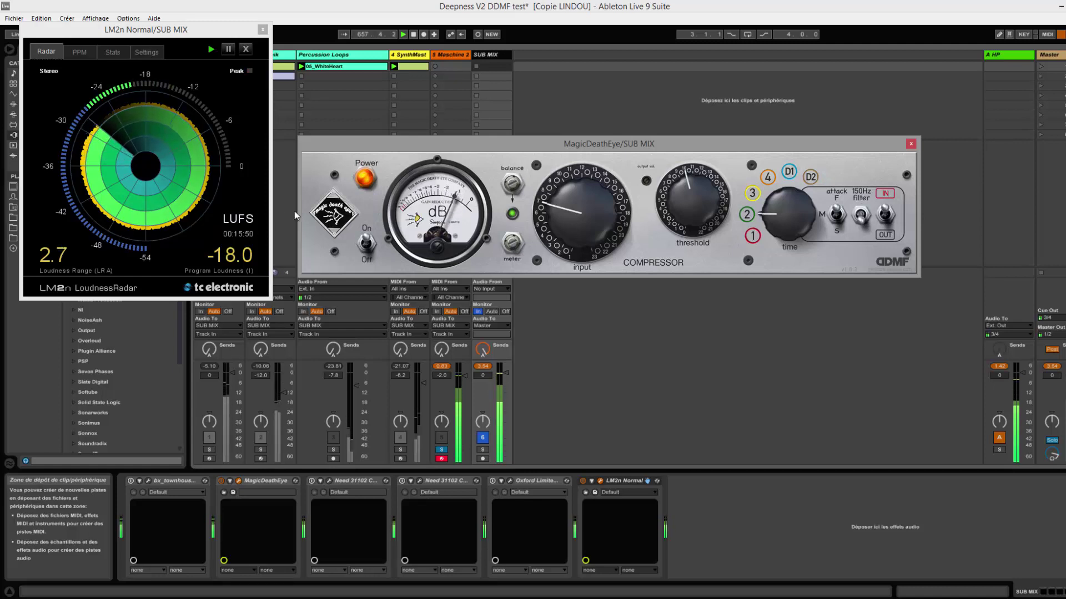
- Switch the compressor's meter face to the pin-up artwork and check the output volume setting
click(345, 217)
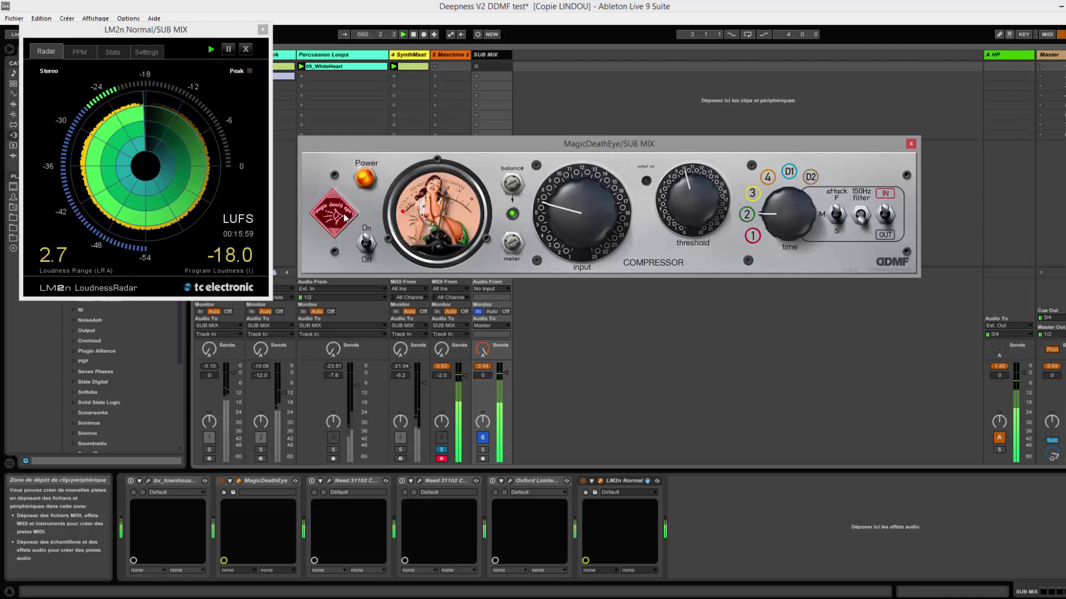
click(344, 217)
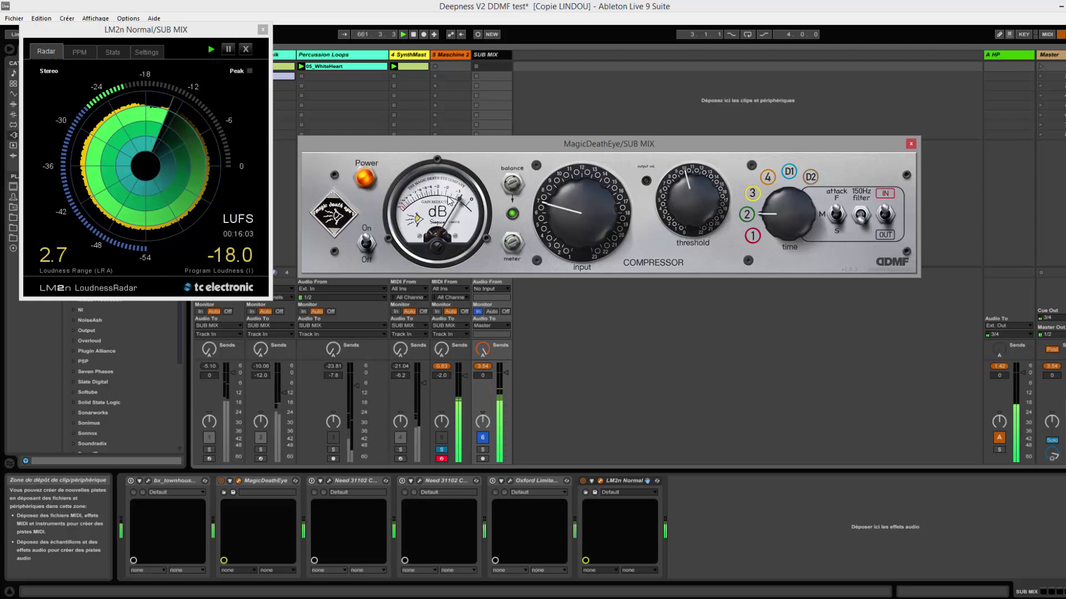
click(327, 221)
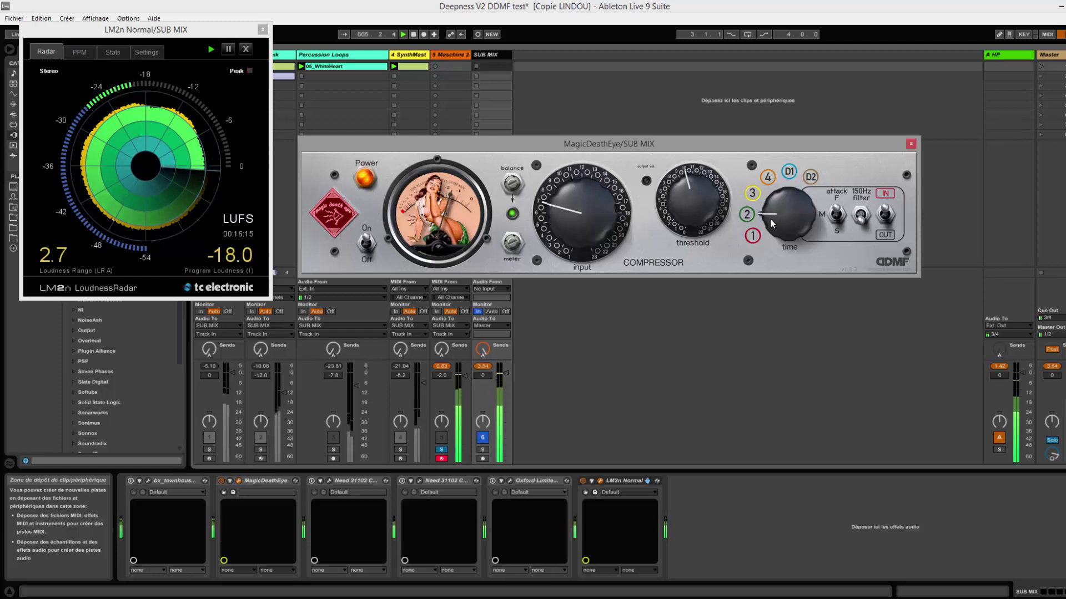
mouse_move(647, 181)
drag(648, 179, 648, 178)
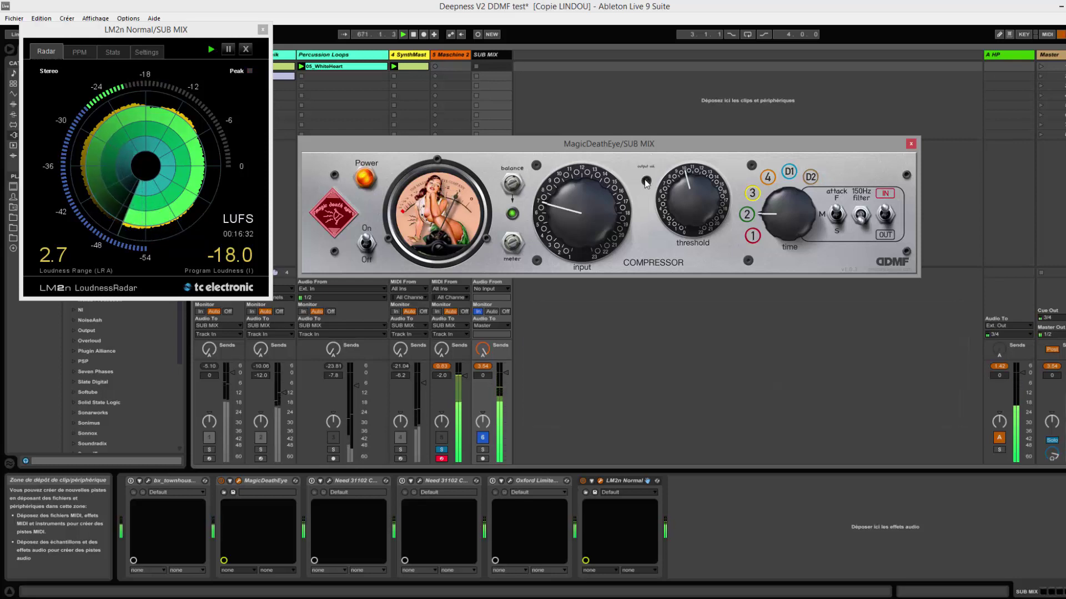
mouse_move(647, 183)
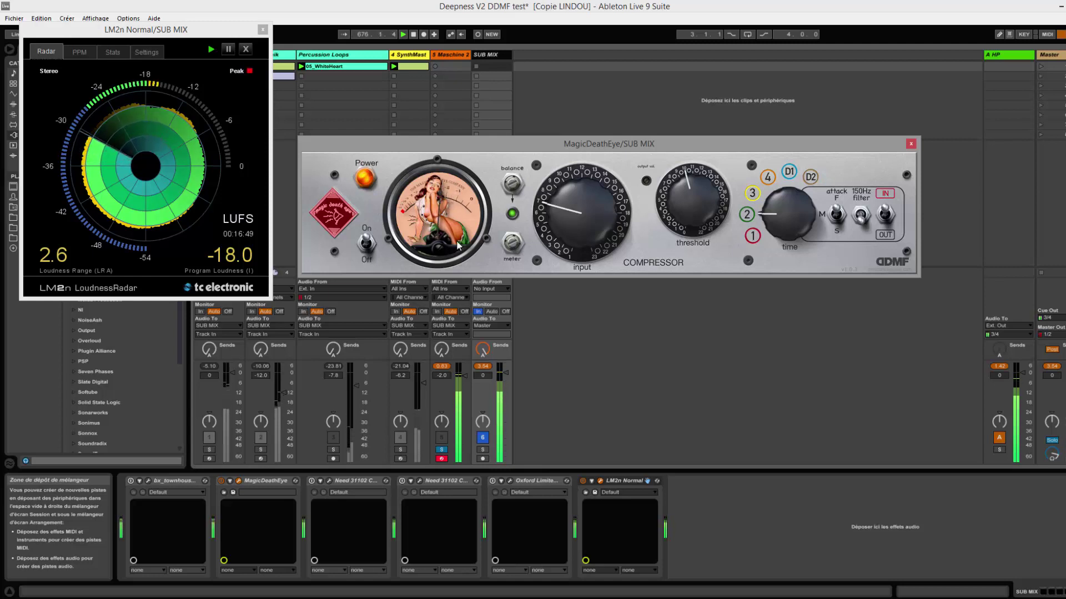
- Compare the beat with the compressor off and on while monitoring the loudness radar
click(366, 247)
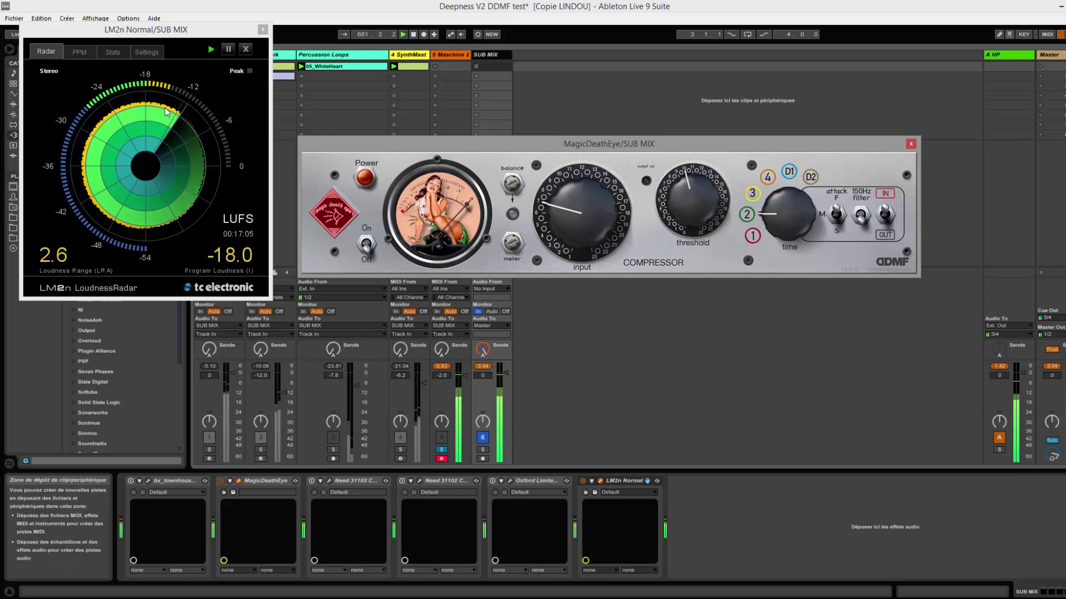
click(366, 244)
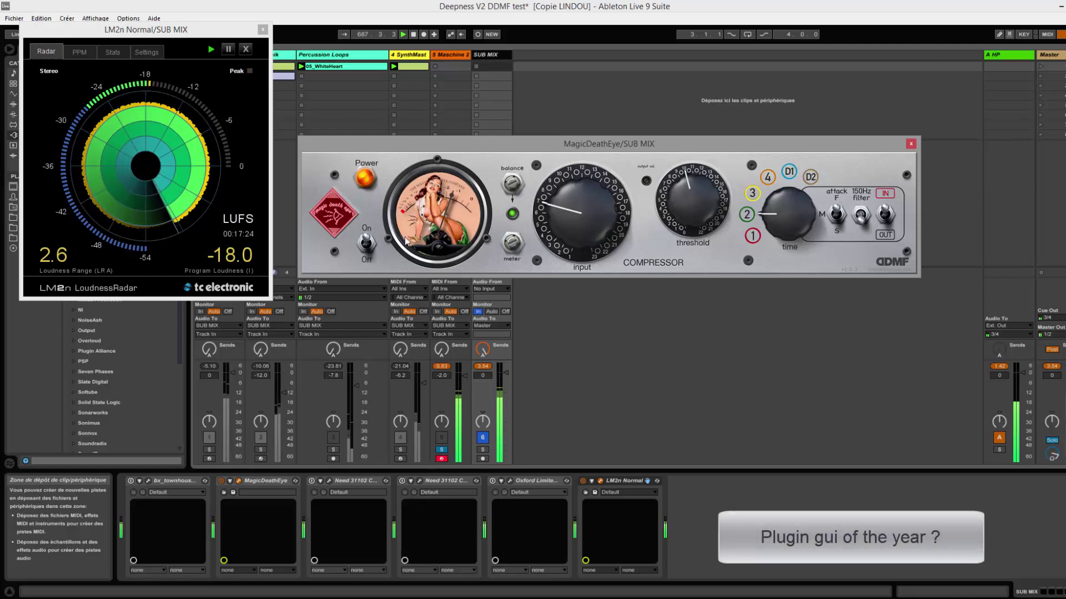
click(367, 244)
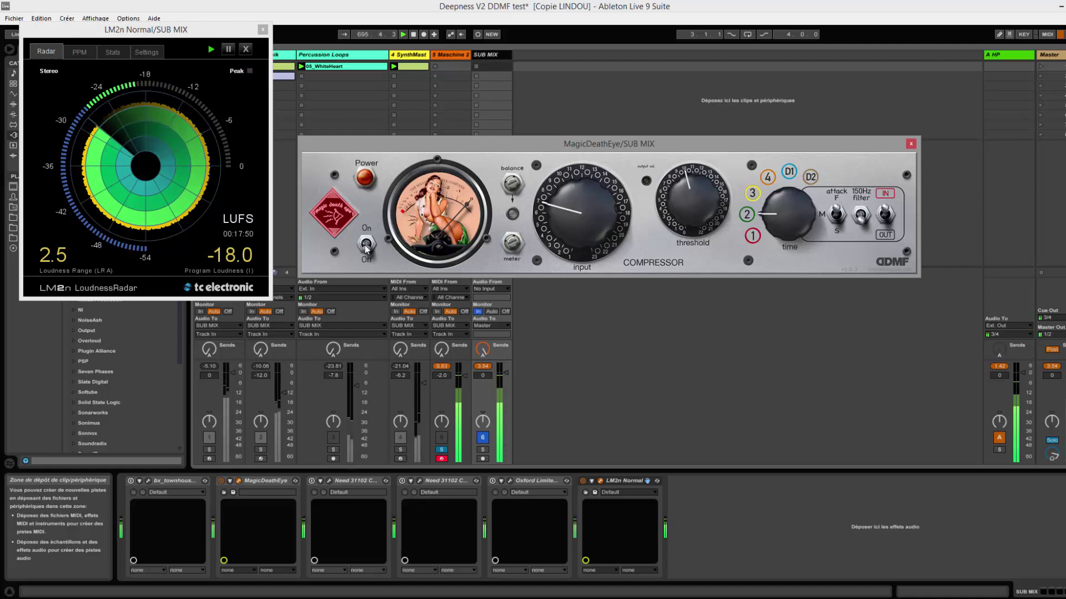
click(366, 244)
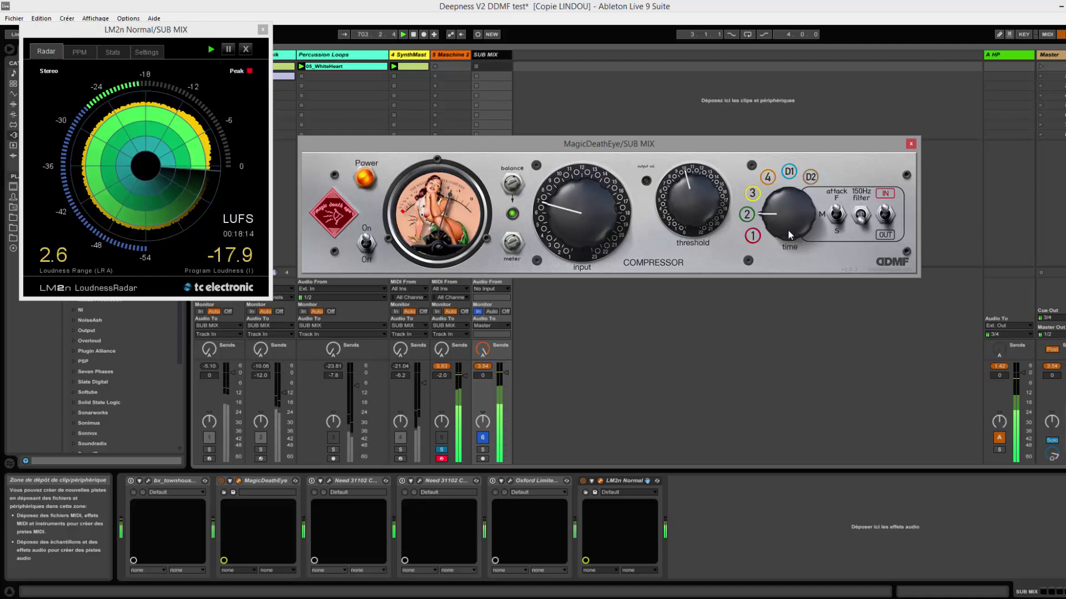
- Set the compressor's time to position 1 and compare the sound bypassed and compressed
drag(781, 218, 749, 283)
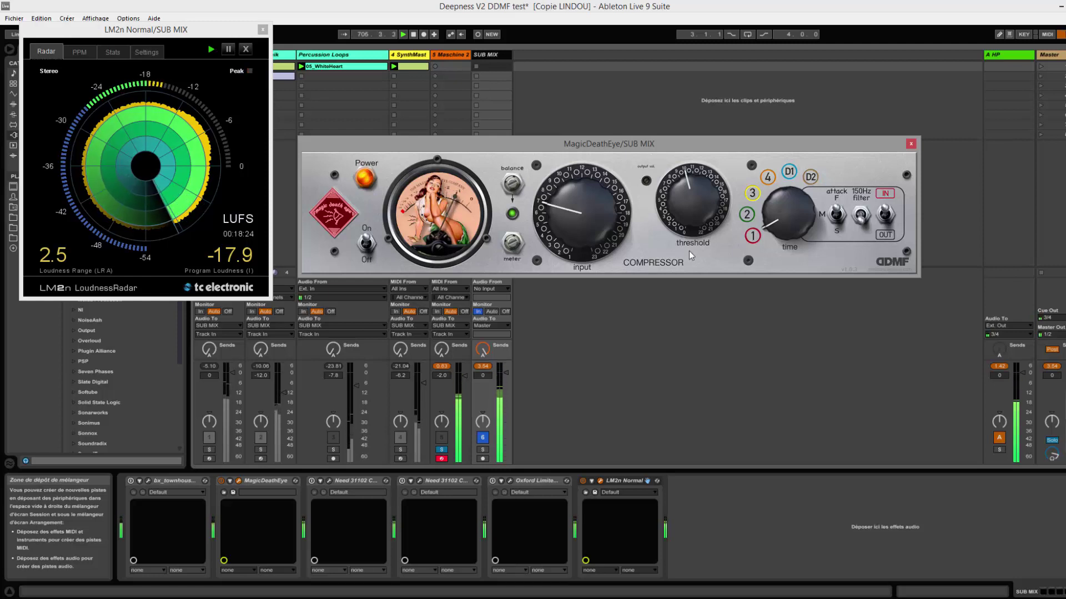
click(368, 244)
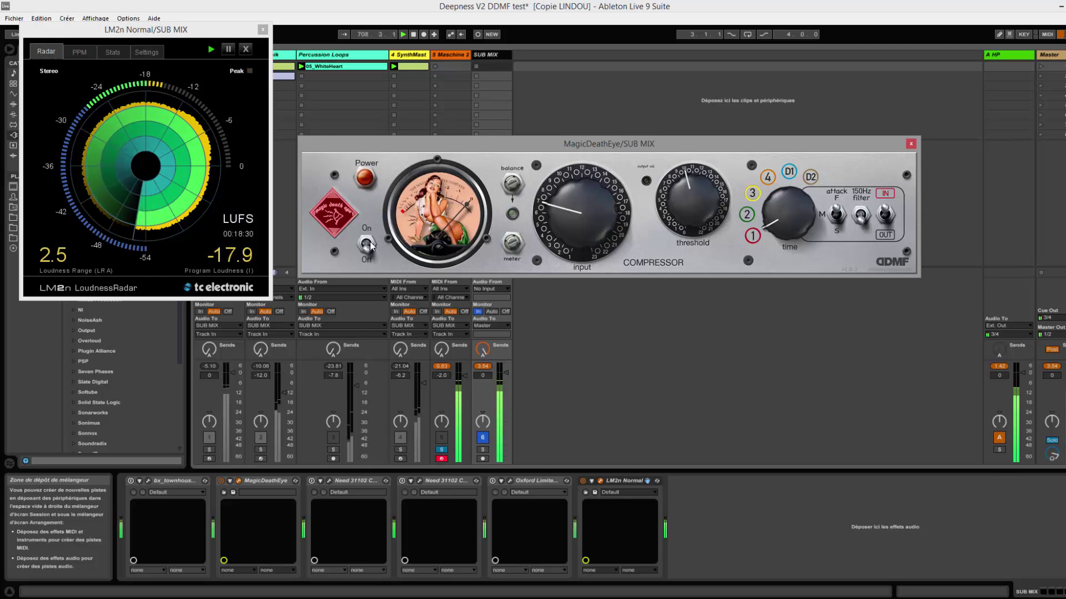
click(367, 245)
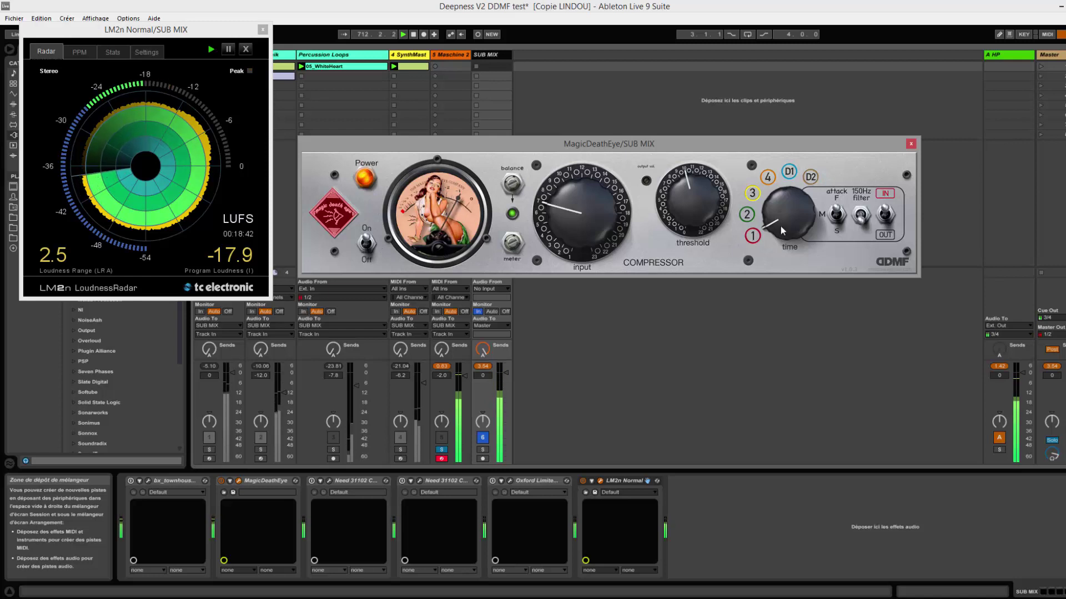
- Step the compressor's time through positions 2, 3 and 4 up to D1 and compare the beat bypassed and compressed
drag(779, 211, 778, 202)
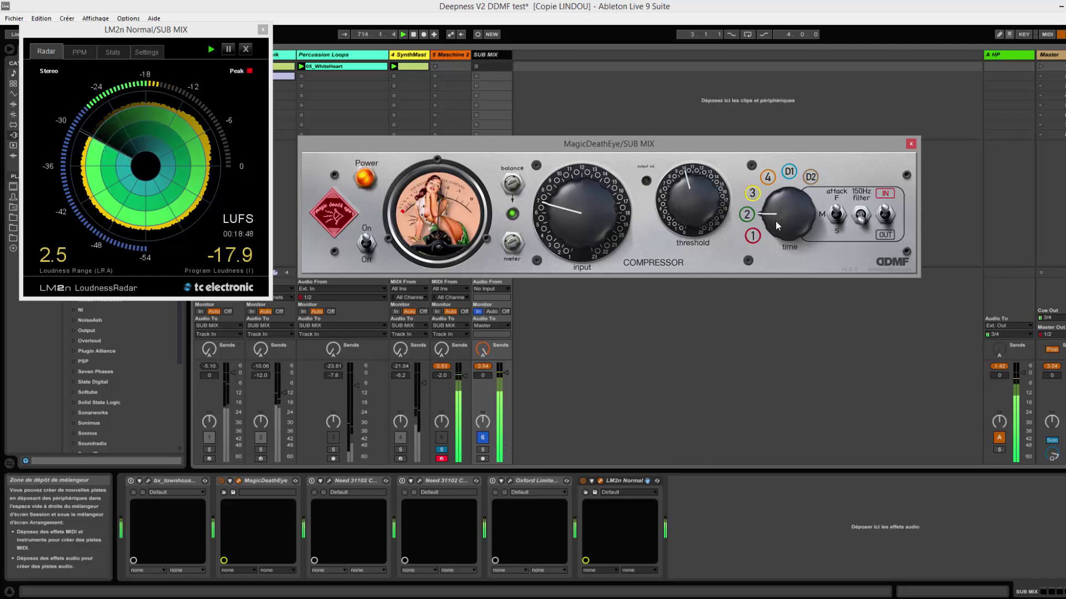
drag(775, 219, 779, 203)
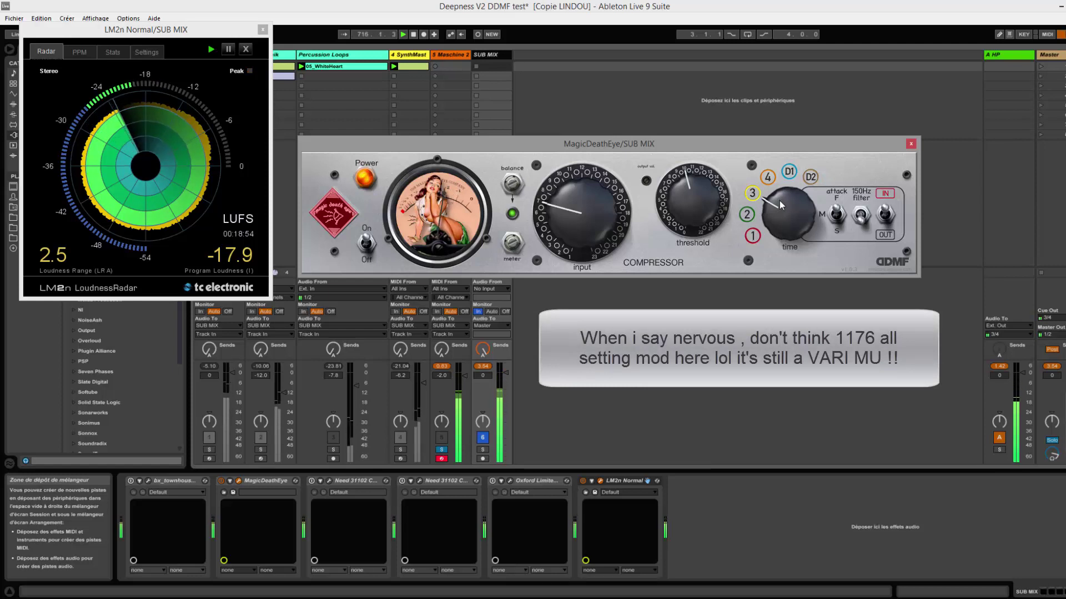
drag(780, 209, 784, 188)
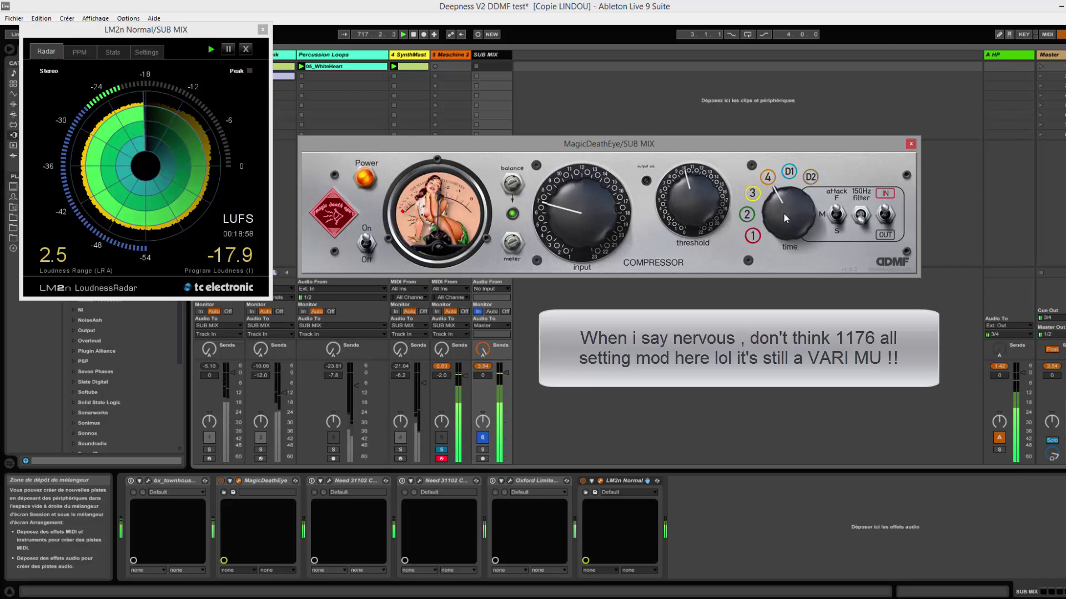
drag(783, 214, 787, 194)
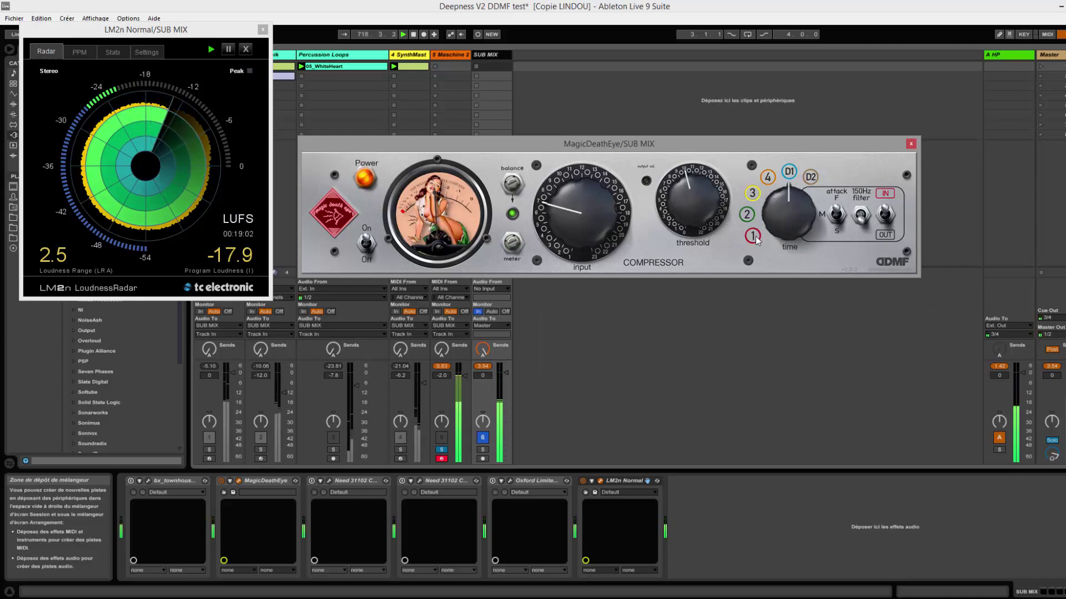
mouse_move(648, 184)
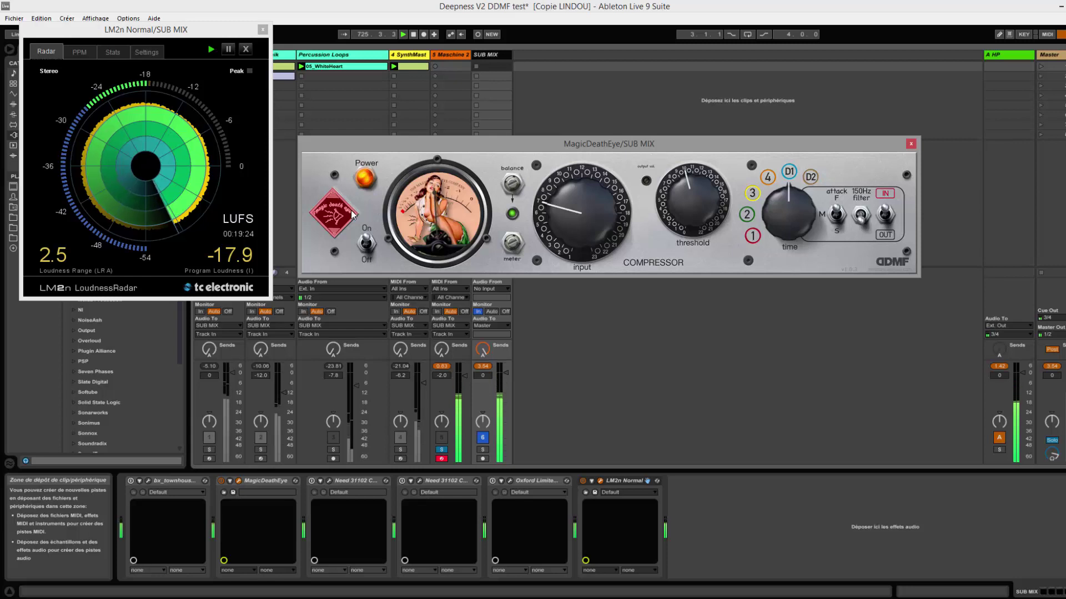
click(366, 243)
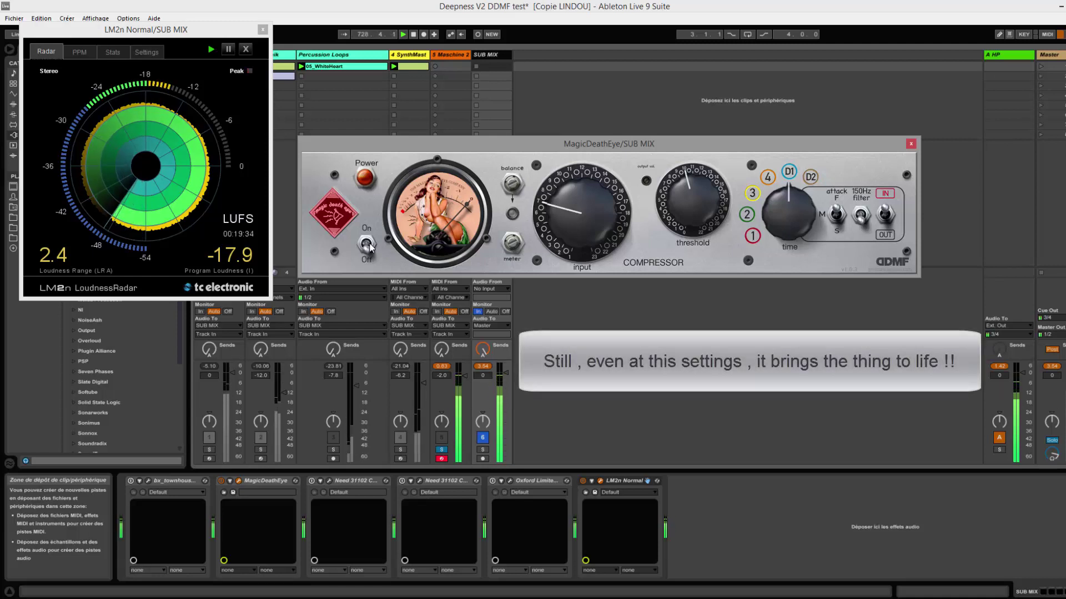
click(369, 246)
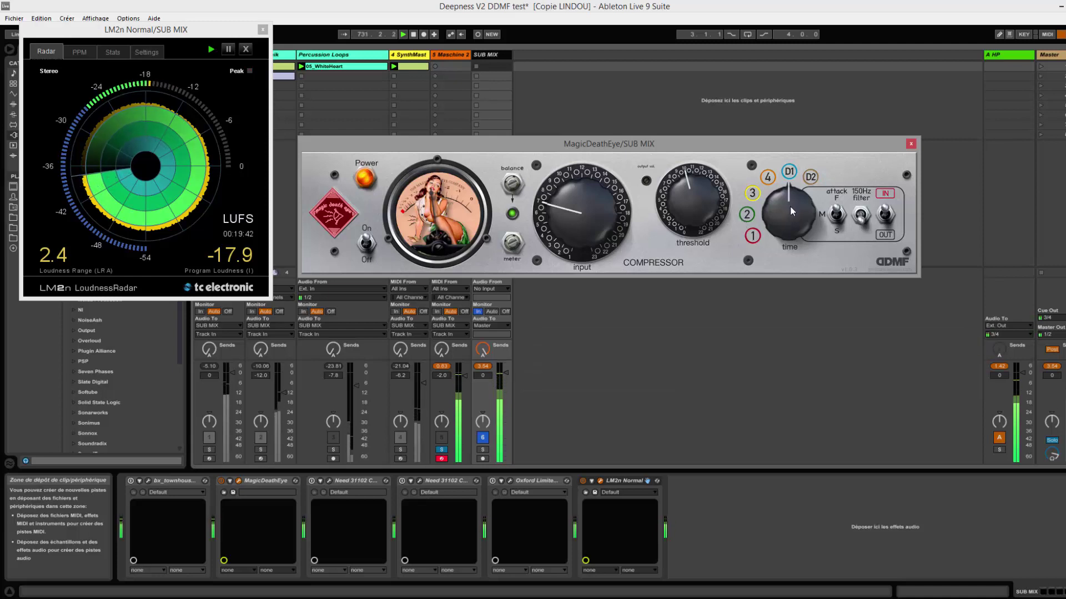
- Set the compressor's time to D2 and compare the standard dB meter face with the pin-up artwork
drag(790, 208, 800, 162)
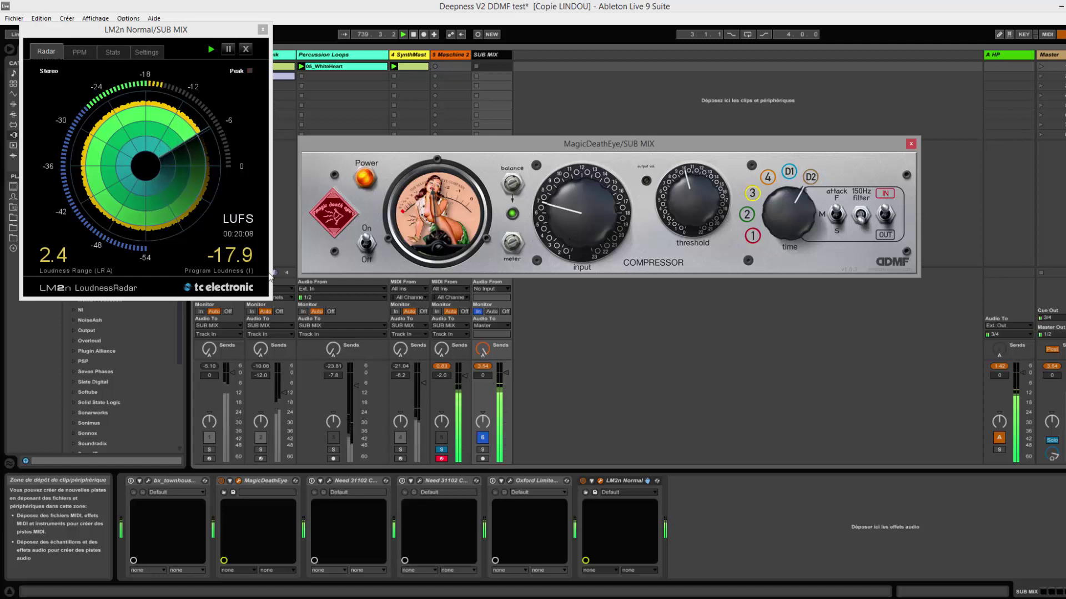
click(335, 215)
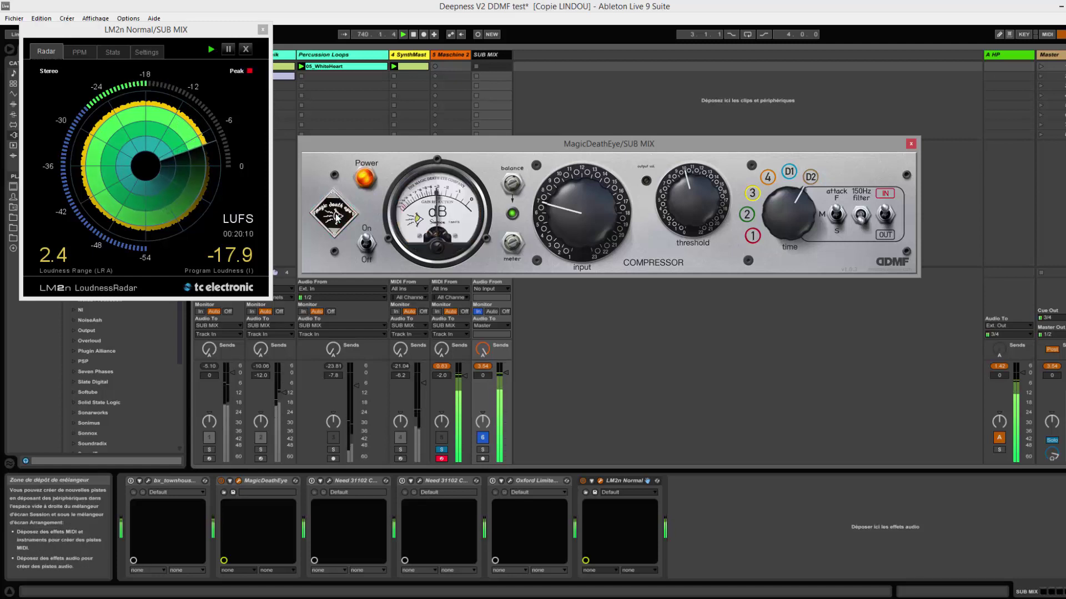
click(337, 217)
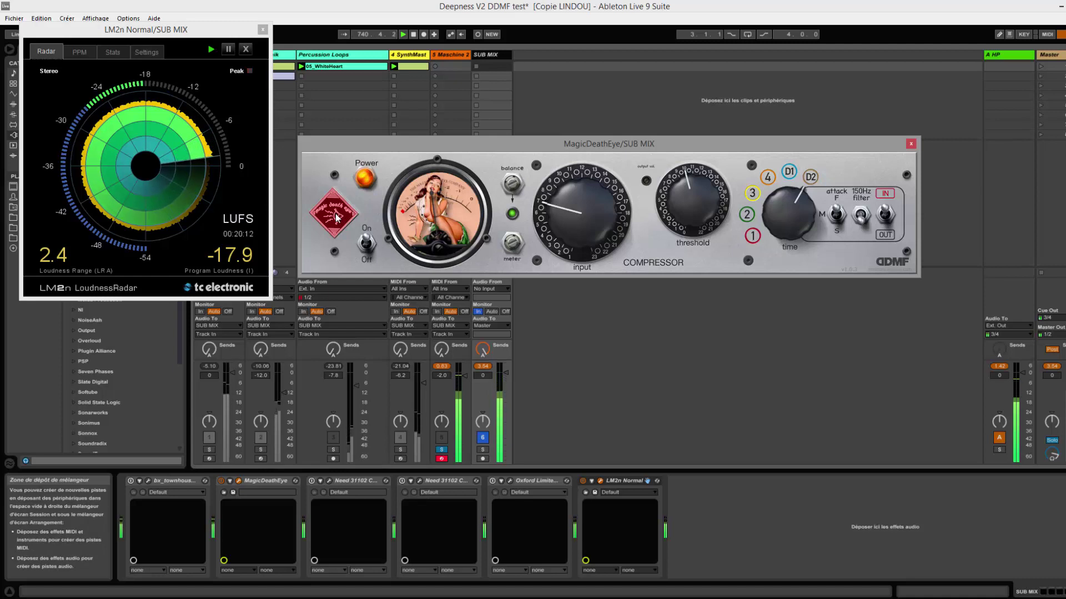
- Flip the compressor's 150Hz filter switch and try the threshold at higher and lower settings on the beat
click(856, 220)
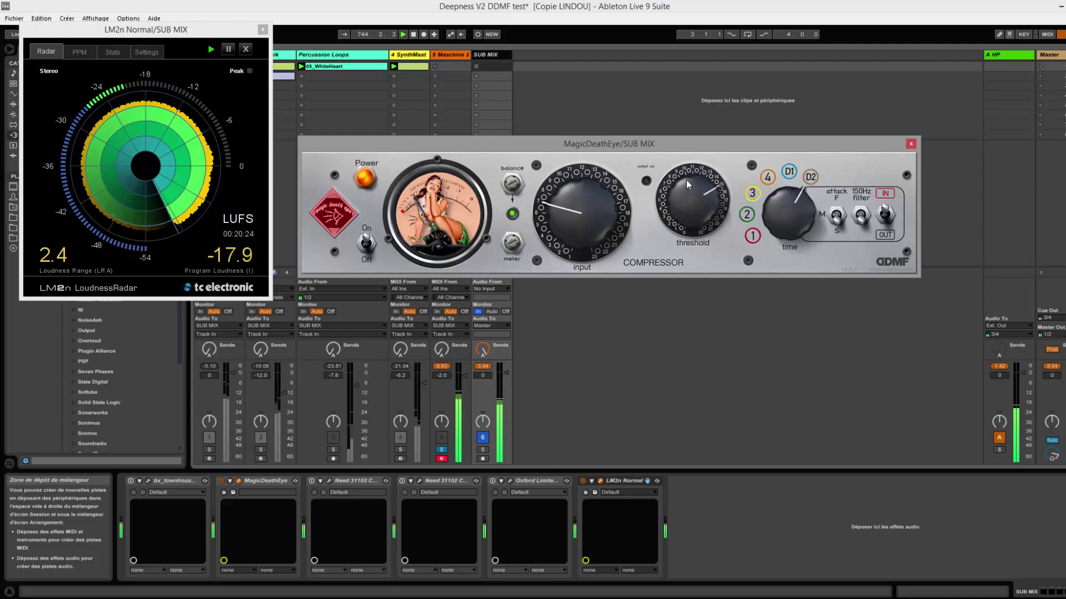
mouse_move(647, 172)
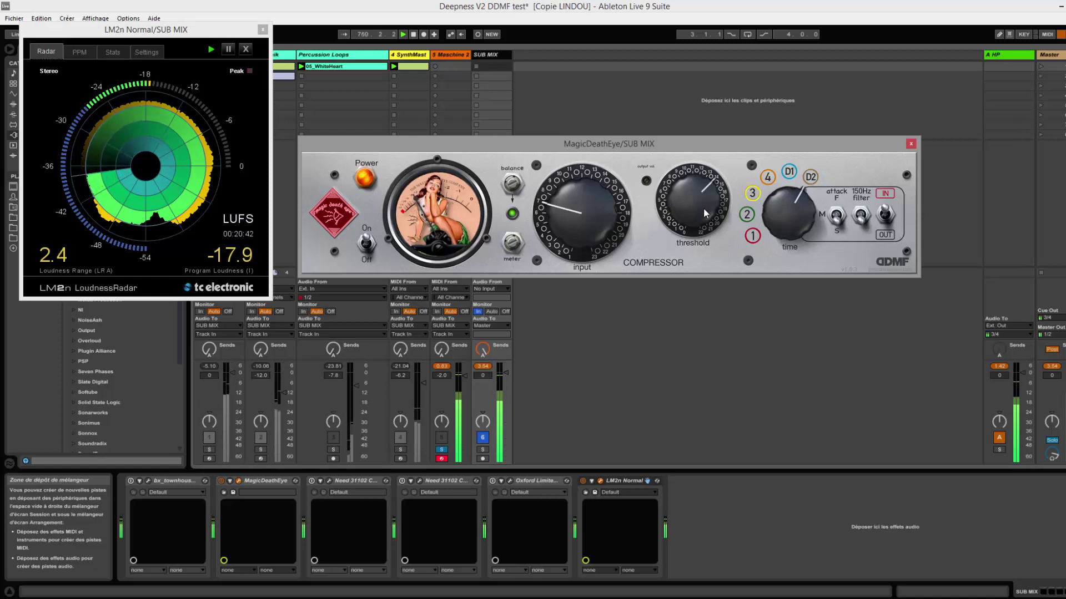
drag(704, 201, 550, 229)
mouse_move(644, 208)
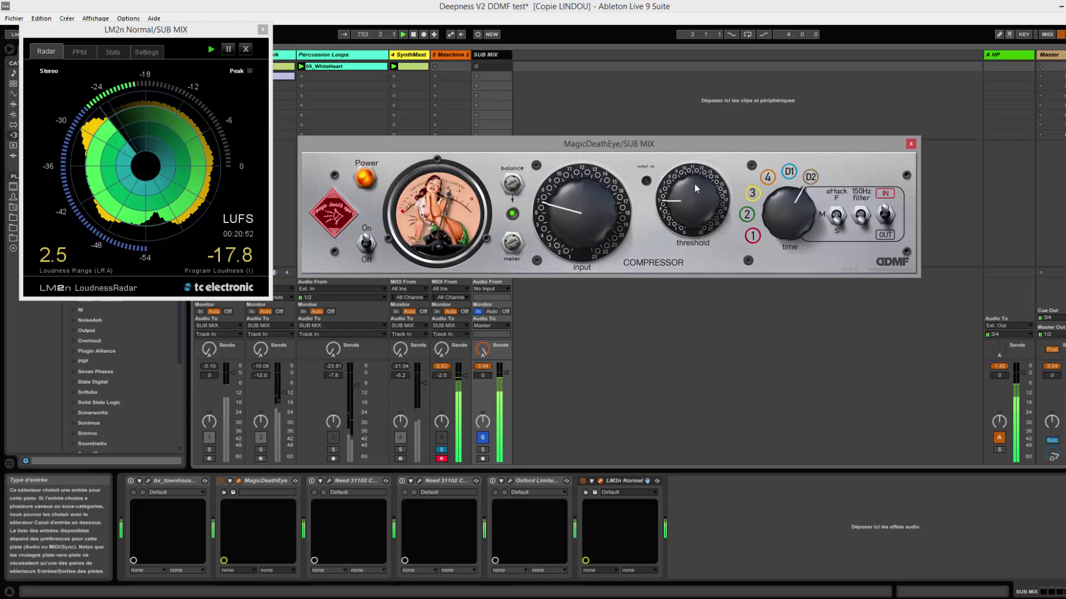
- Move the compressor window clear of the mixer, then unsolo and mute the Maschine 2 track
drag(597, 139, 697, 87)
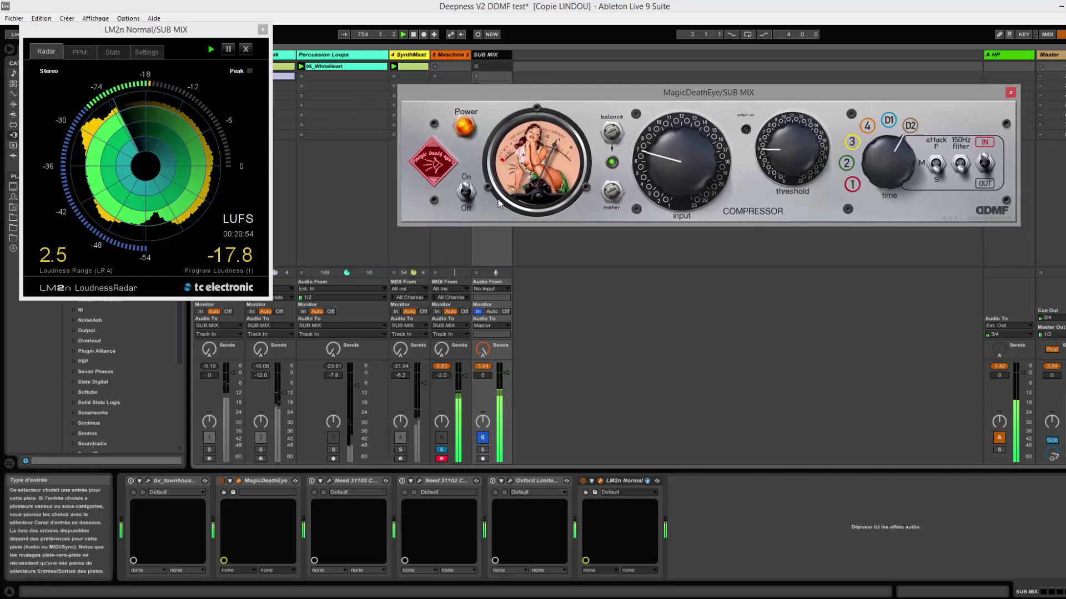
drag(611, 88, 664, 90)
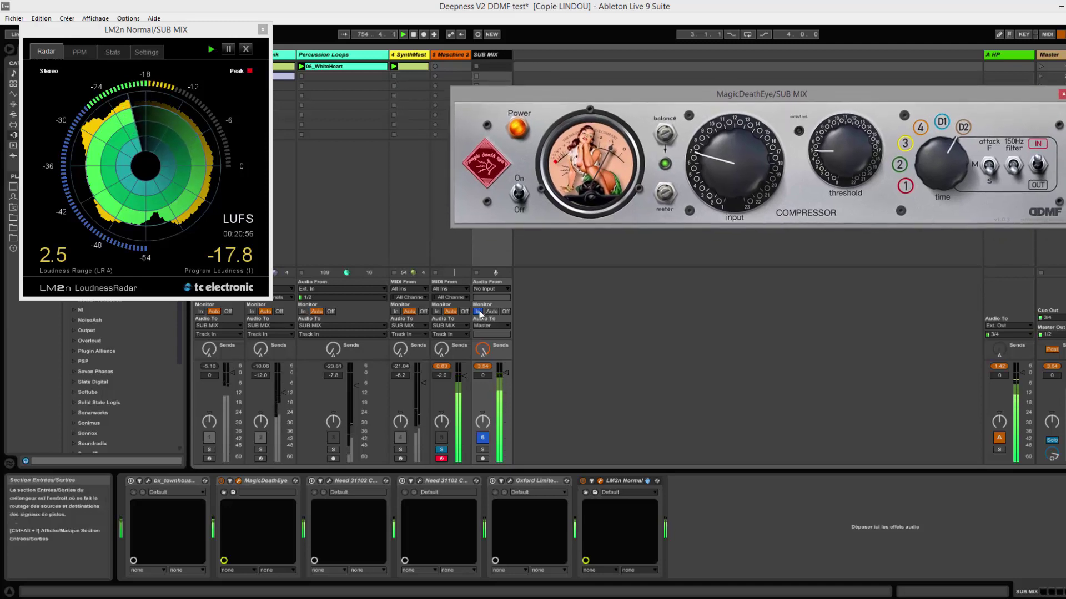
click(442, 446)
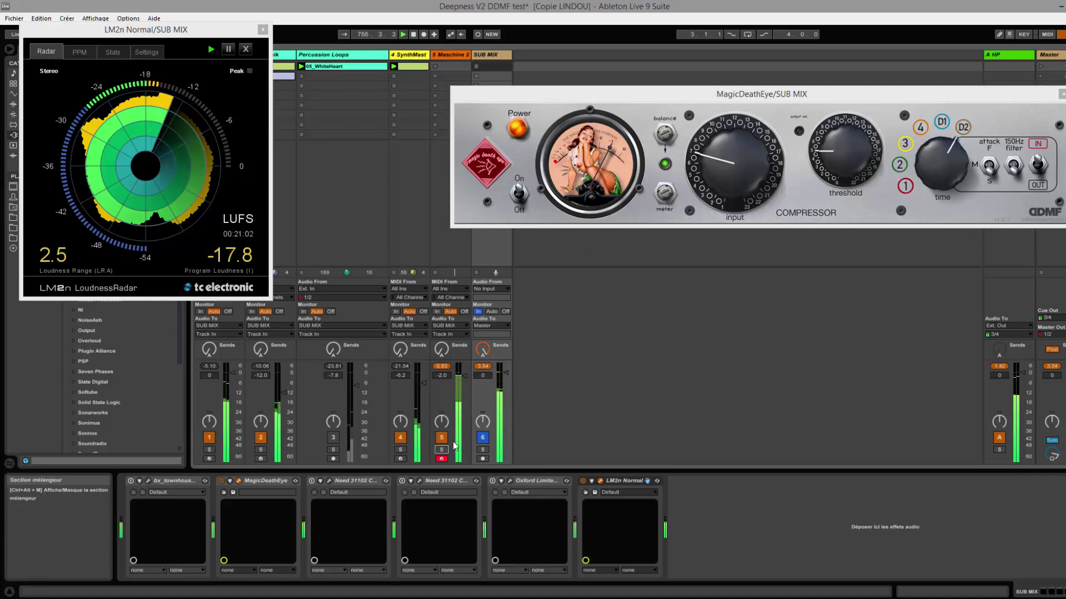
click(441, 437)
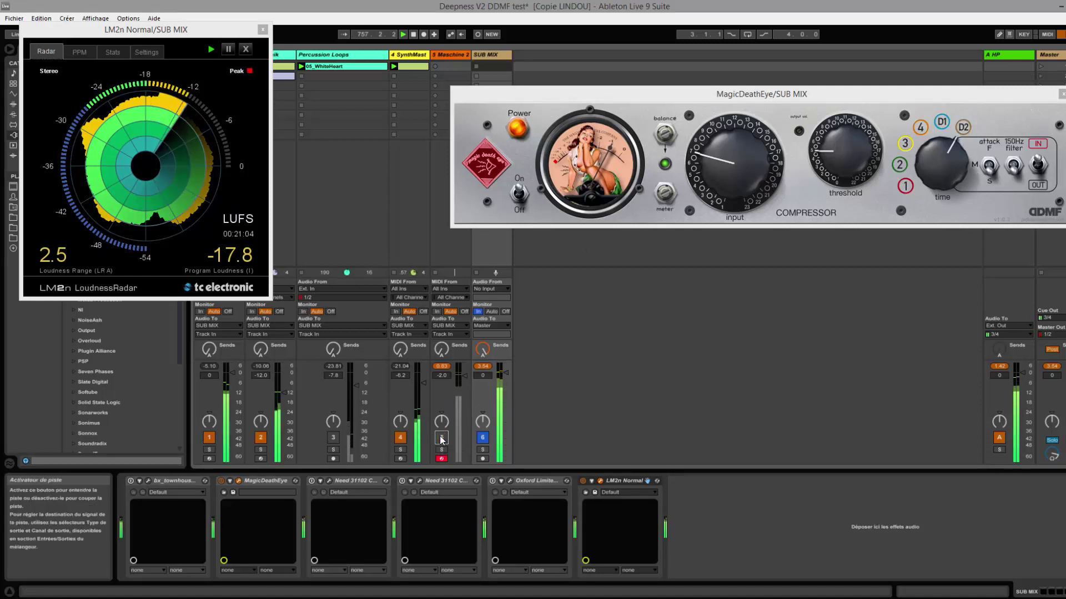
- Bring the compressor window back, set its time to position 2 and raise the threshold for the remaining tracks
drag(771, 99, 612, 115)
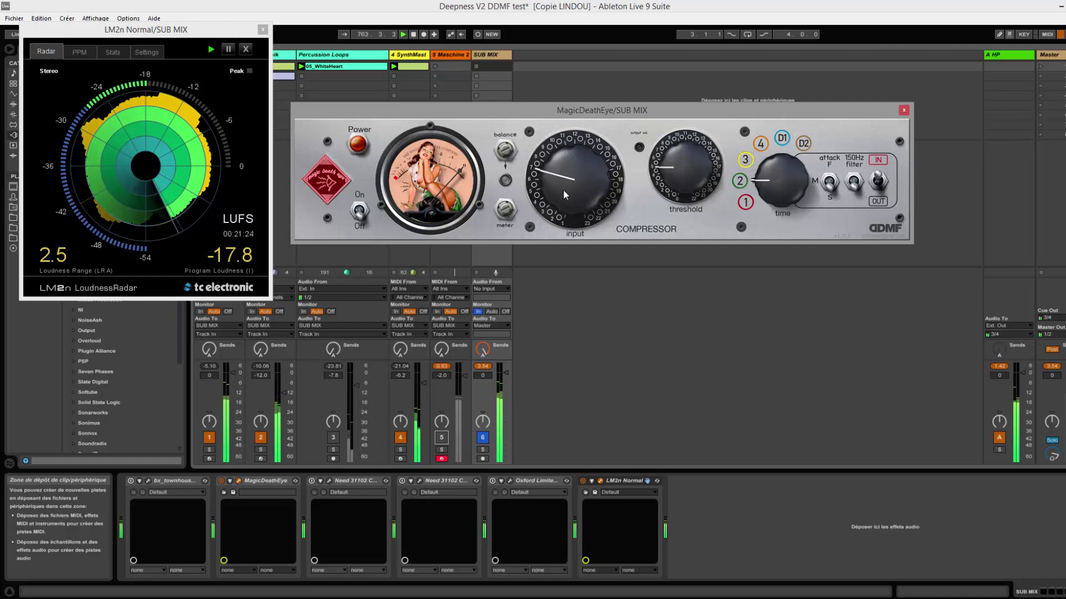
drag(675, 175, 675, 152)
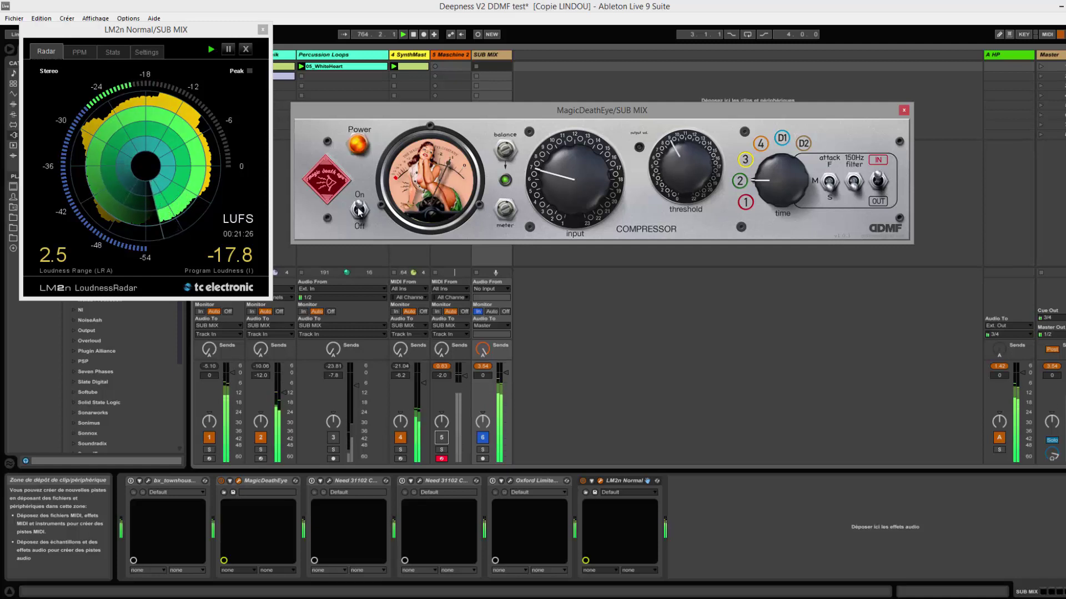
mouse_move(790, 188)
mouse_down()
mouse_move(822, 125)
mouse_move(779, 177)
mouse_up()
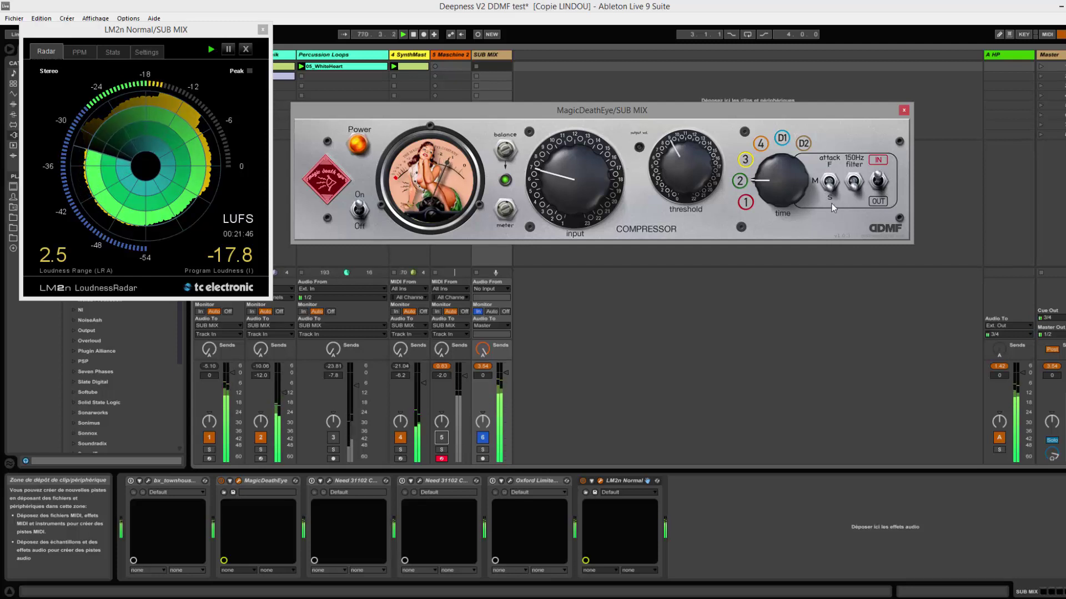
- Fine-tune the compressor's output volume and compare the mix with the compressor off and on
mouse_move(638, 147)
scroll(640, 149, up, 1)
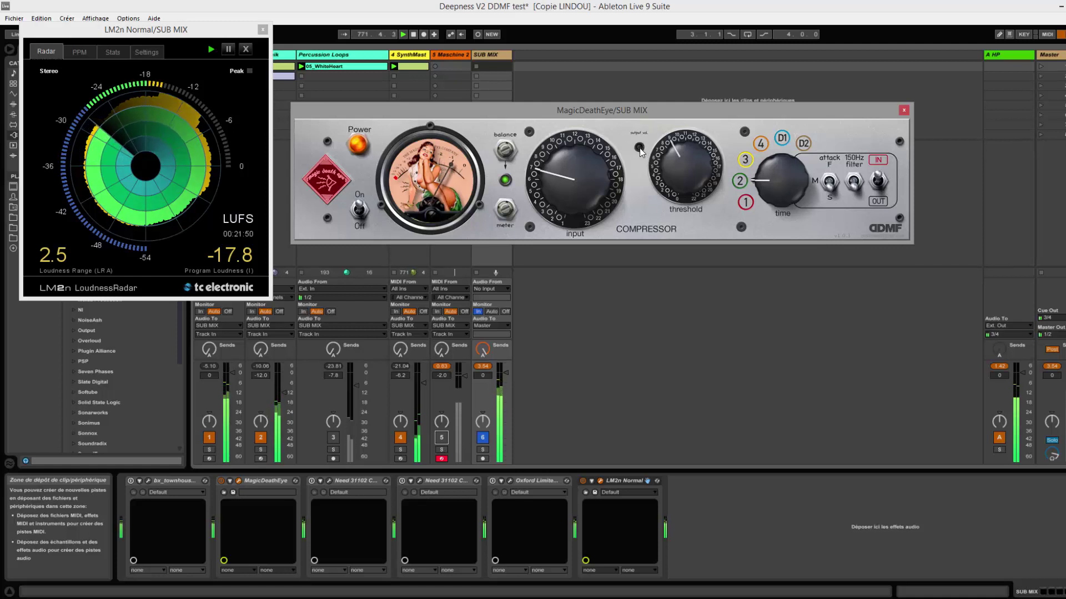
drag(640, 151, 642, 157)
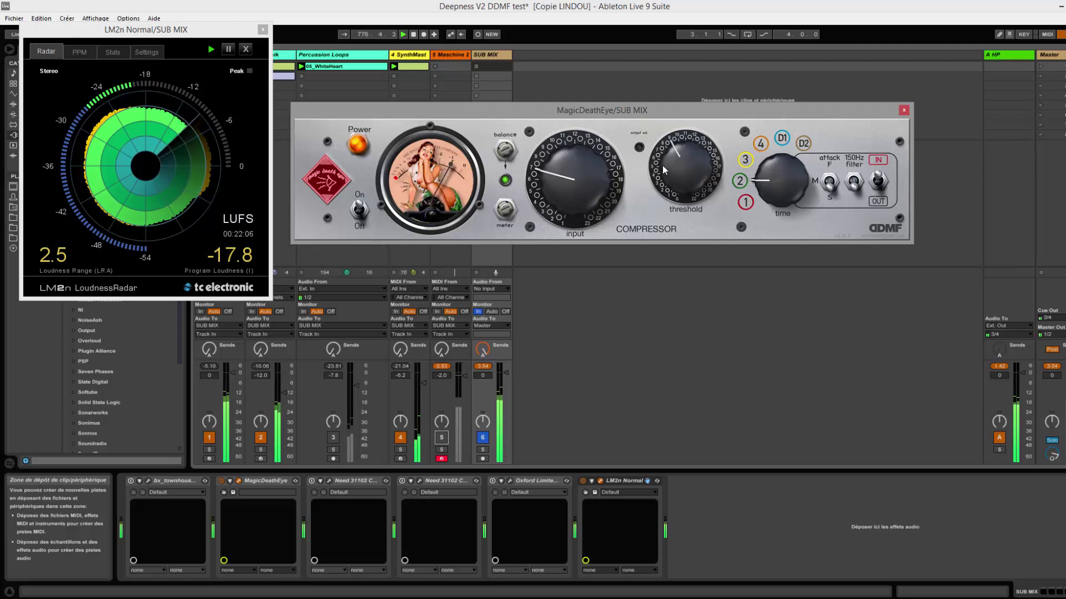
mouse_move(641, 149)
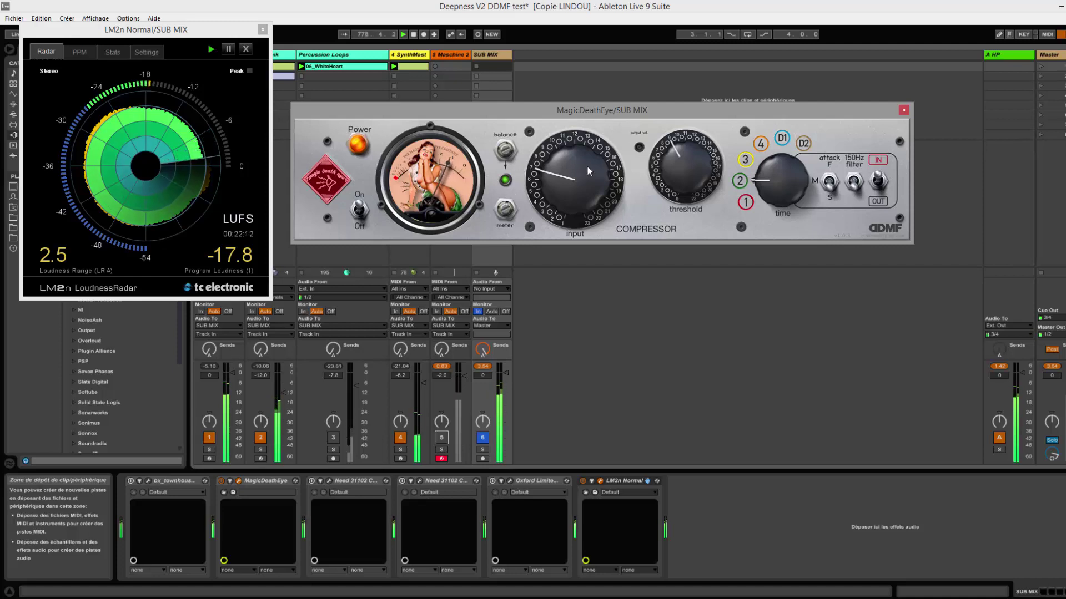
mouse_move(640, 148)
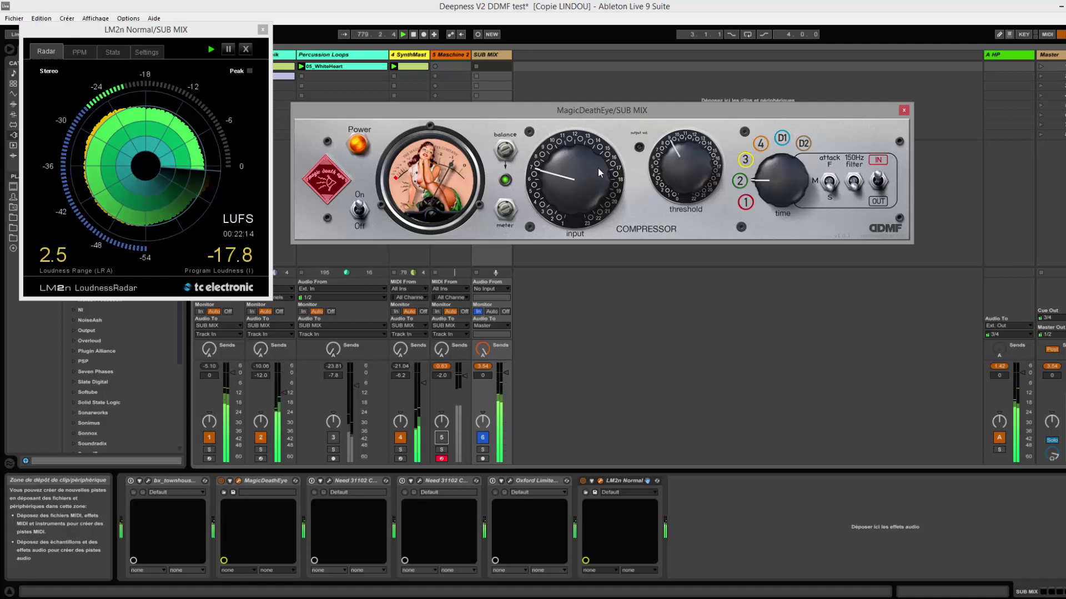
click(360, 214)
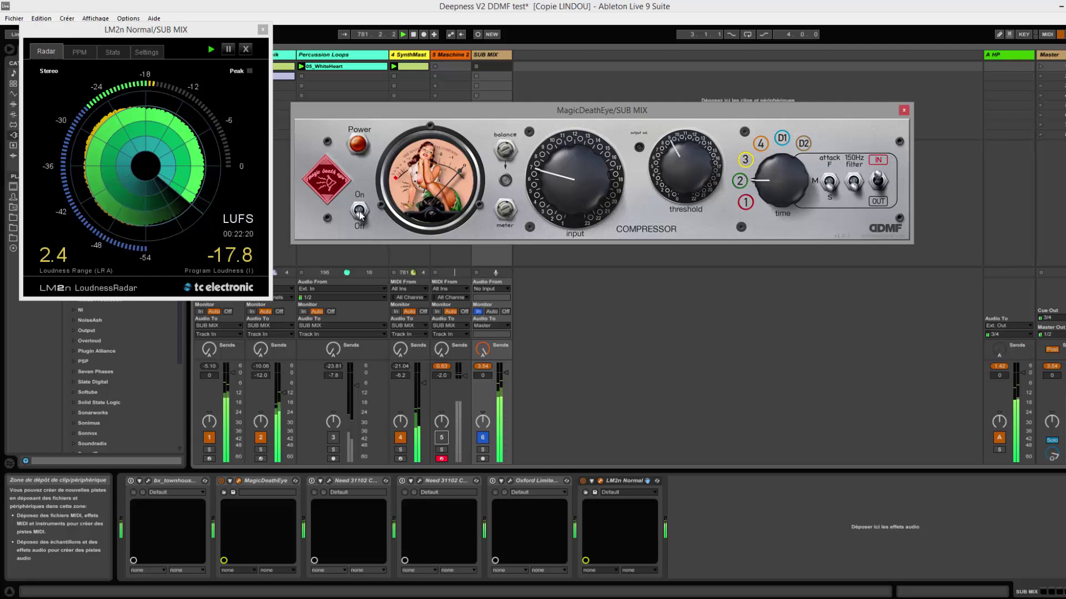
click(359, 213)
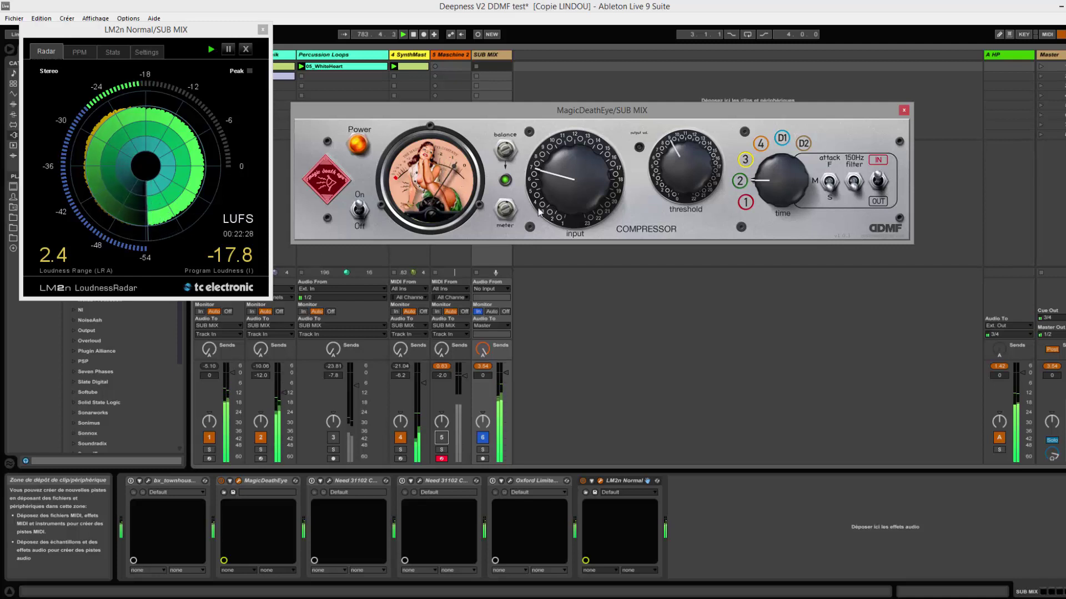
- Alternate the compressor between the standard dB meter face and the pin-up artwork to compare their sound on the mix
click(505, 182)
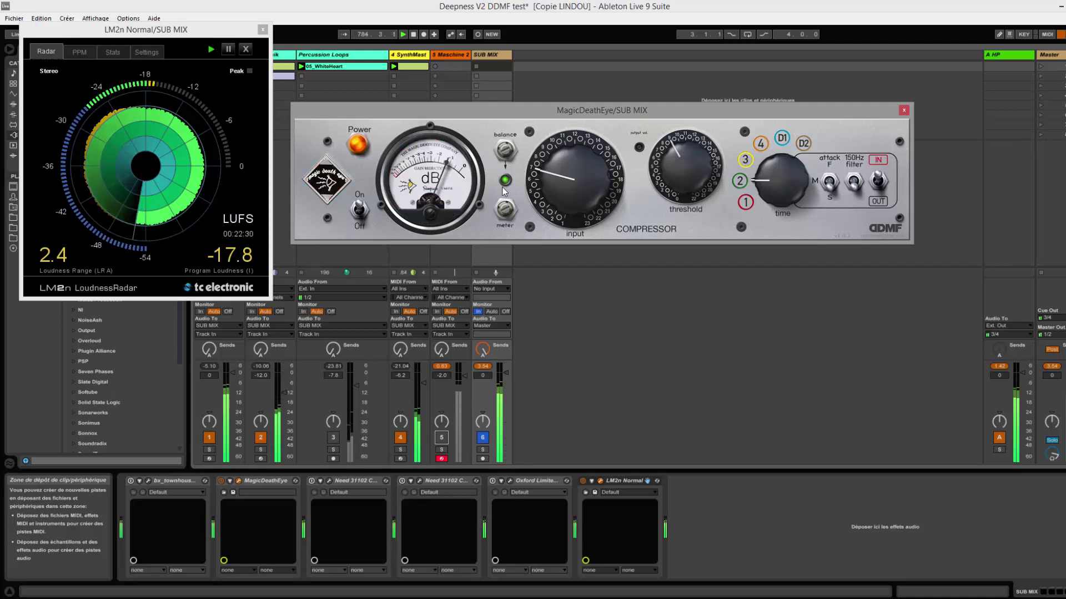
click(328, 196)
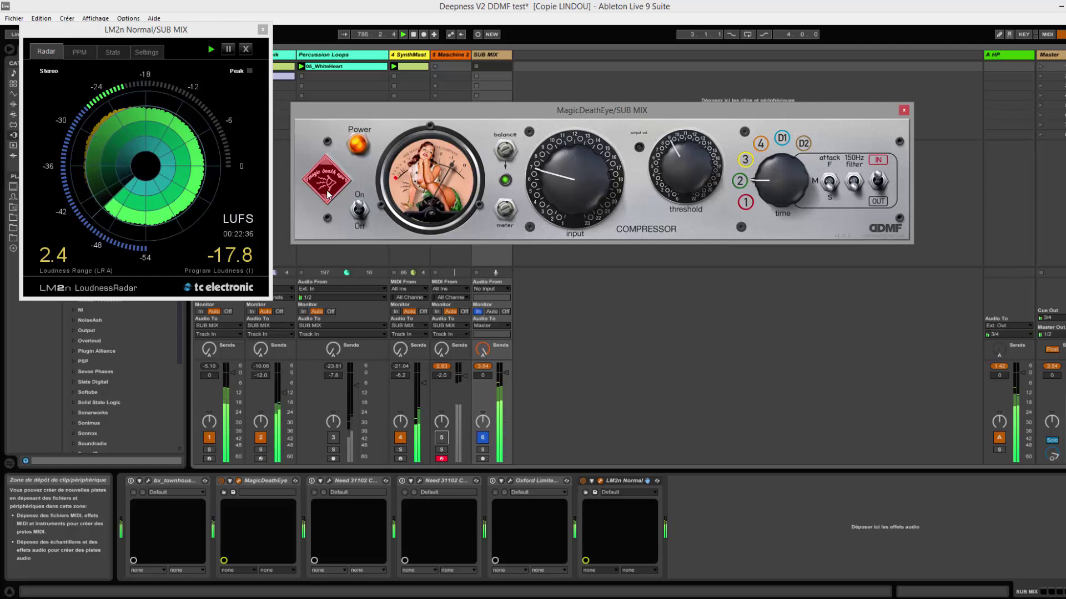
click(328, 196)
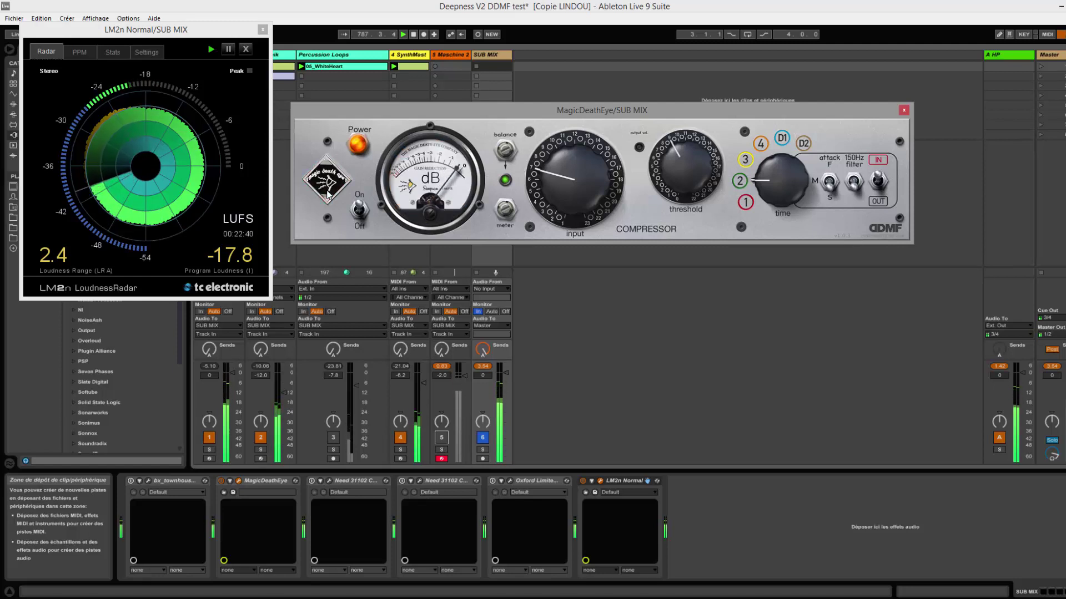
click(328, 196)
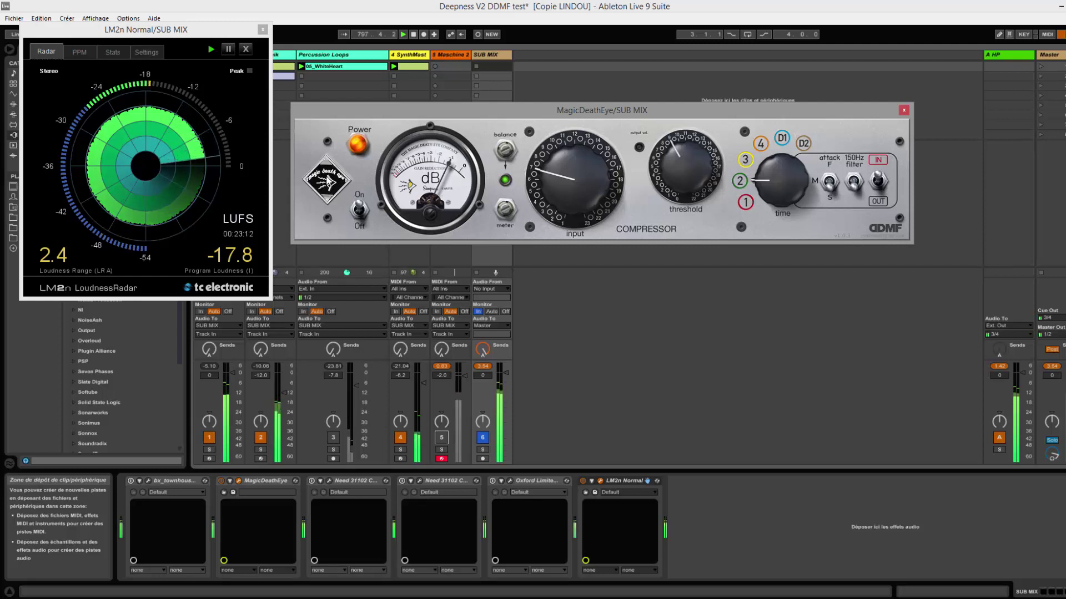
click(328, 180)
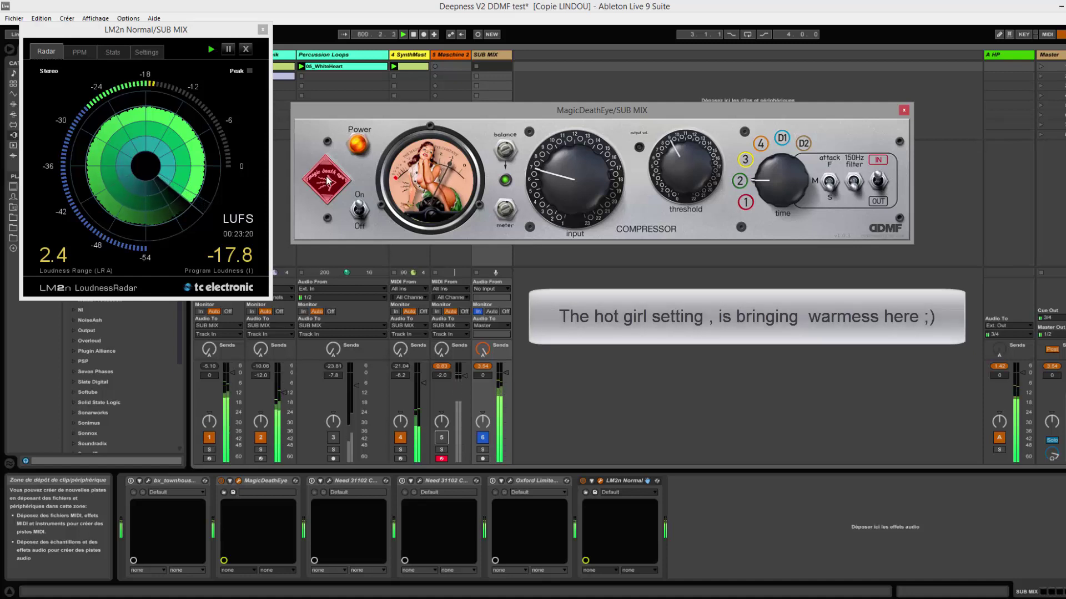
- Bypass the compressor, switch it to the standard dB meter face and turn it on again
click(358, 212)
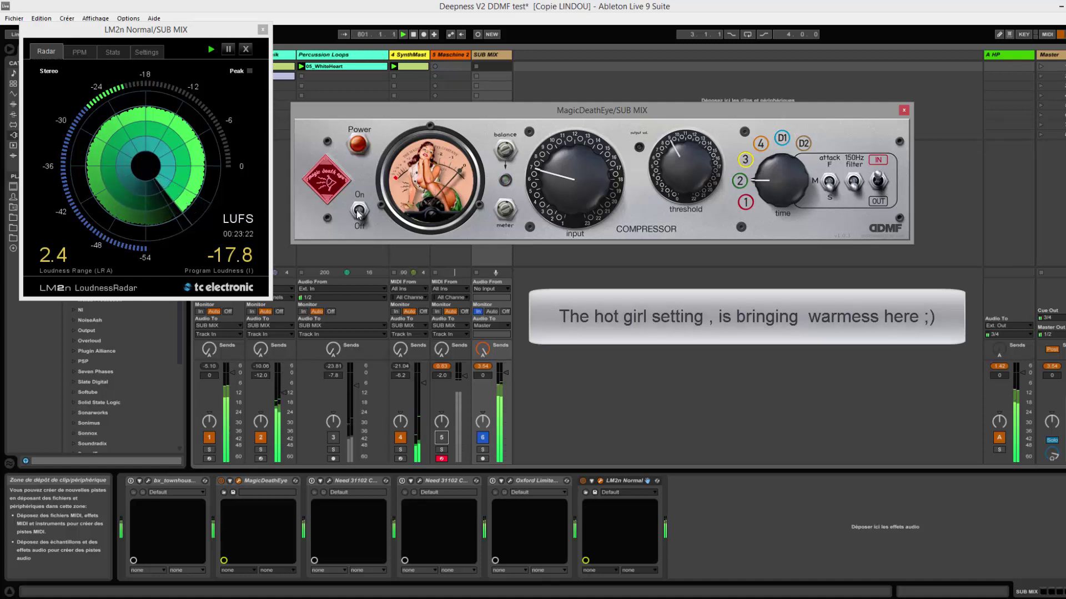
click(360, 212)
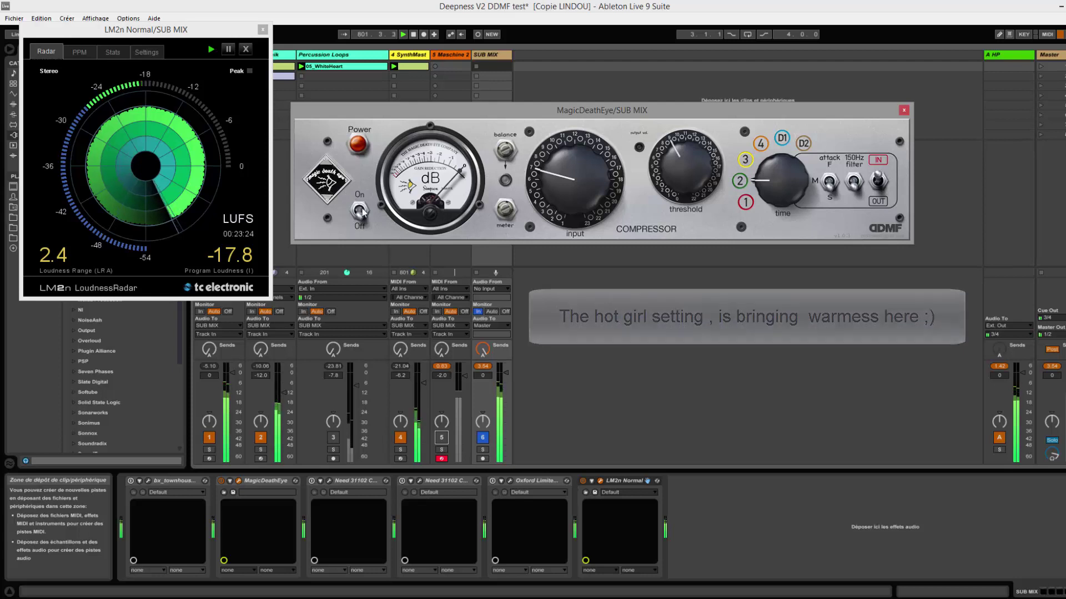
click(361, 211)
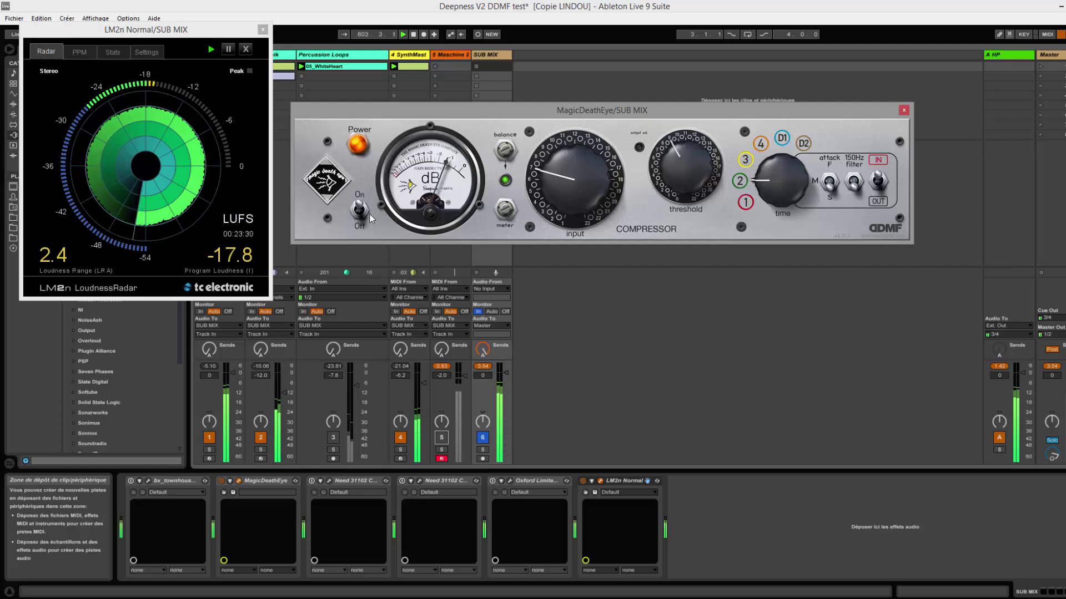
- Lower the SUB MIX track's volume to about -29 dB and move the main Live window aside to check the compressor's output volume
drag(506, 372, 508, 421)
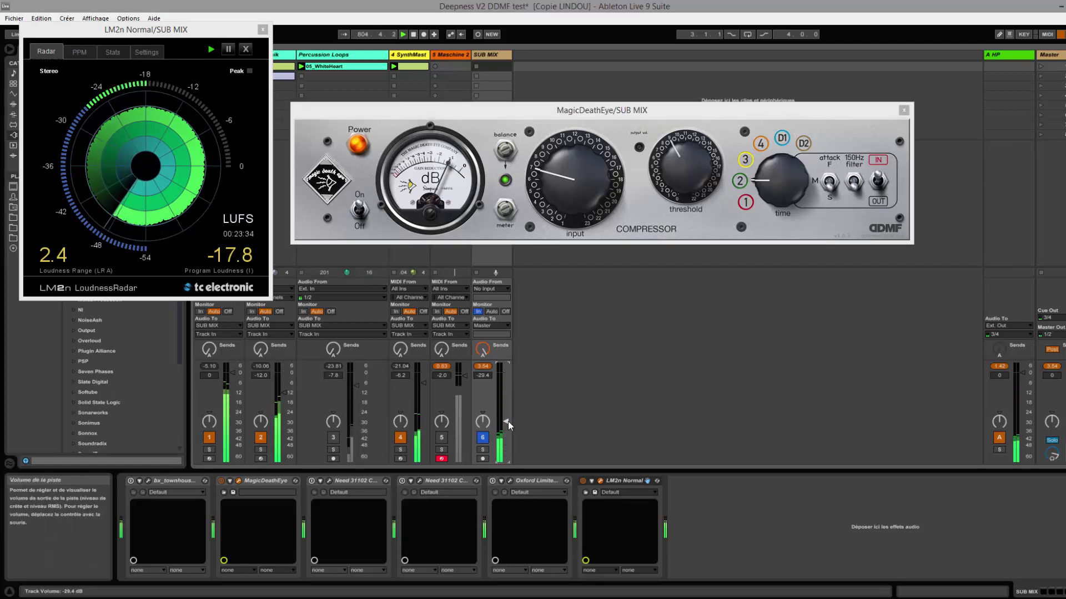
drag(721, 6, 879, 580)
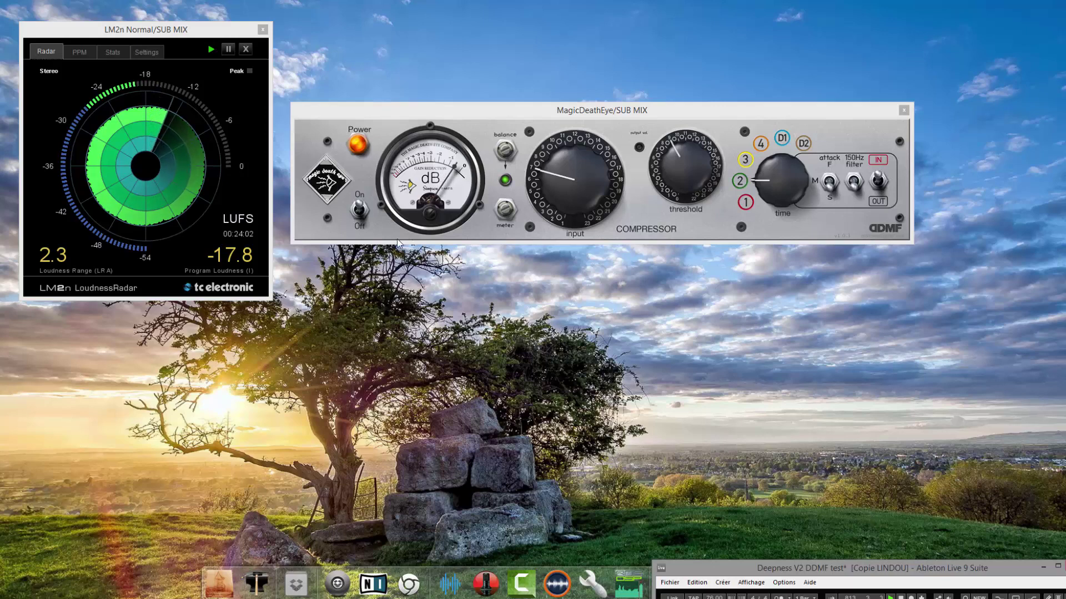
click(640, 149)
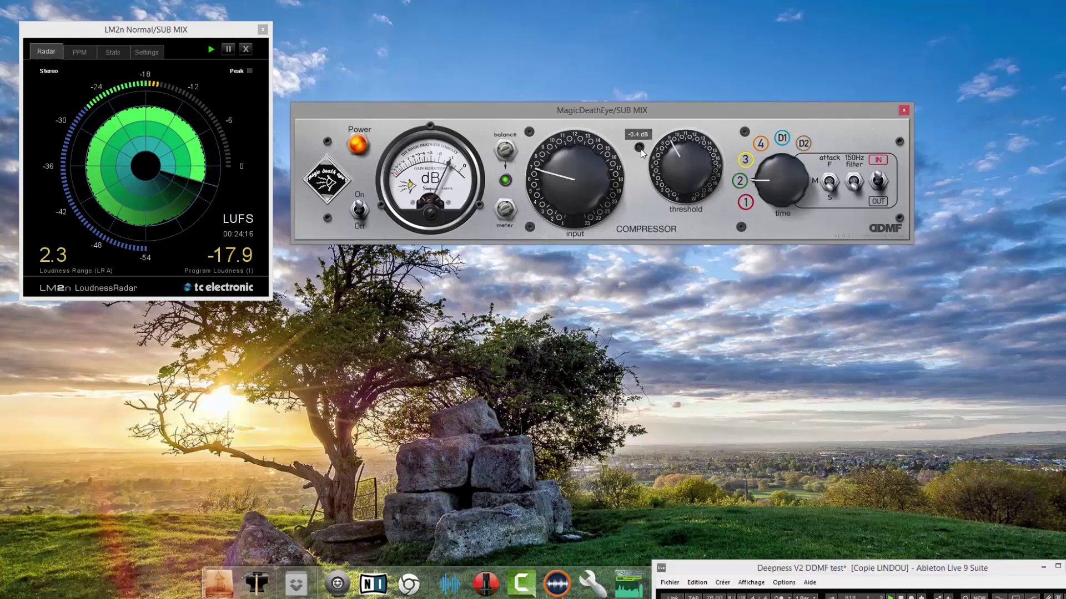